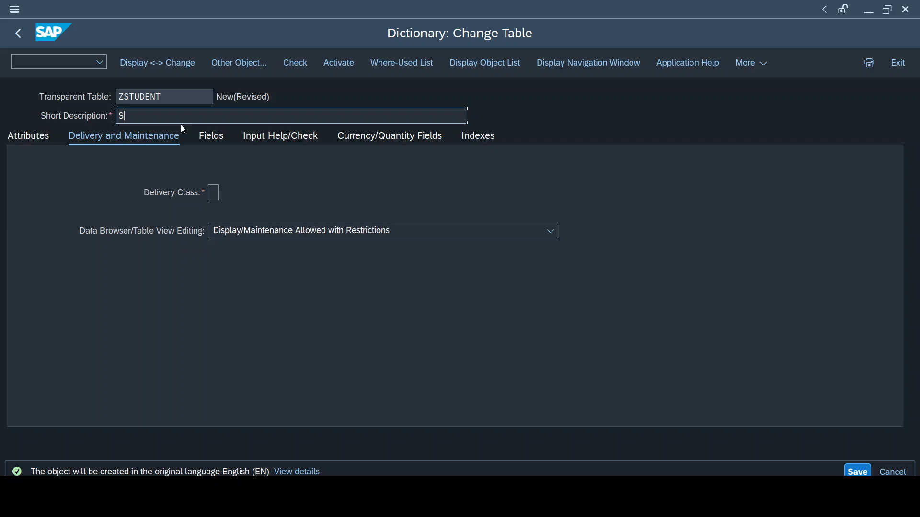
Enter the table's short description as "Student Data Maintenance"
{"action": "type", "text": "tudent"}
{"action": "type", "text": "Data Maintenceance"}
Set the delivery class to A (application table) and table view editing to Display/Maintenance Allowed
{"action": "left_click", "coordinate": [211, 194]}
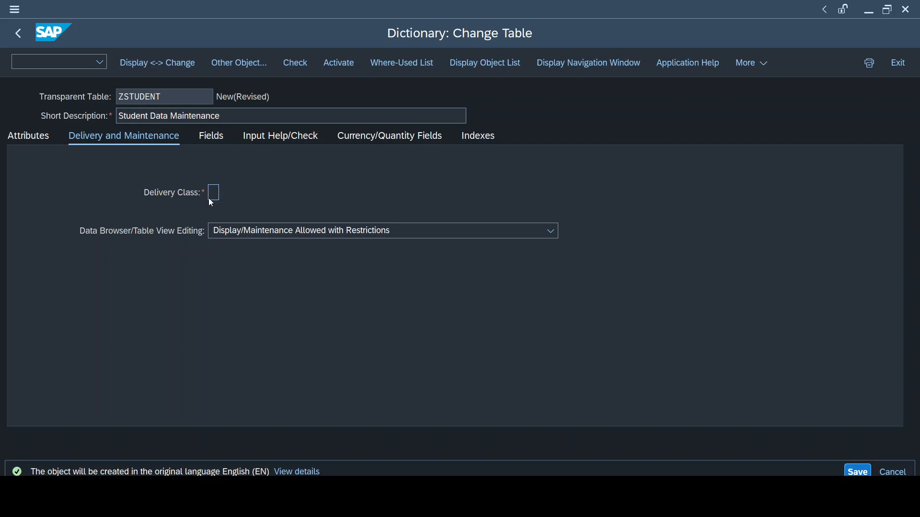
{"action": "key", "text": "F4"}
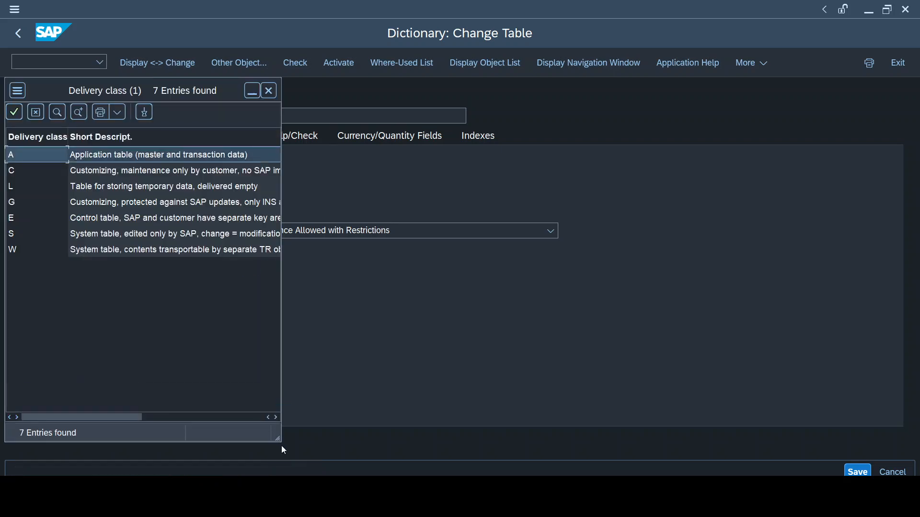
{"action": "left_click_drag", "start_coordinate": [280, 439], "coordinate": [439, 416]}
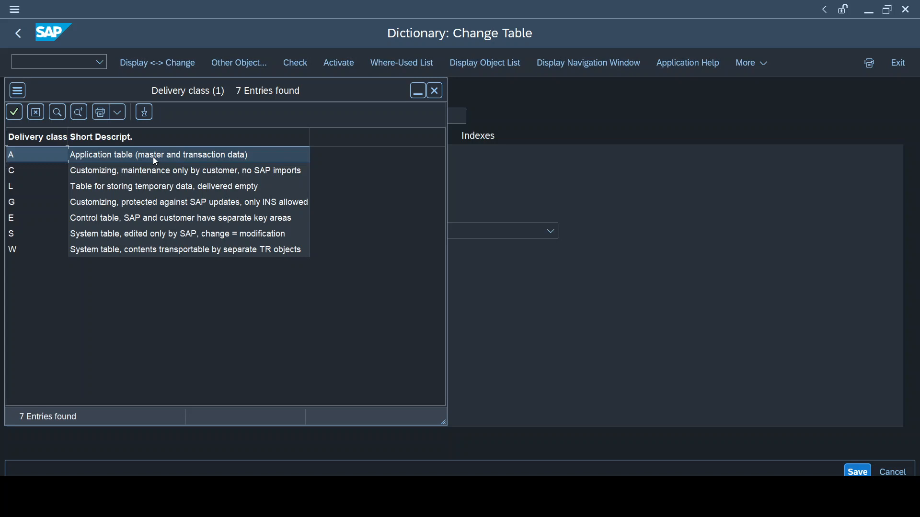
{"action": "left_click", "coordinate": [152, 169]}
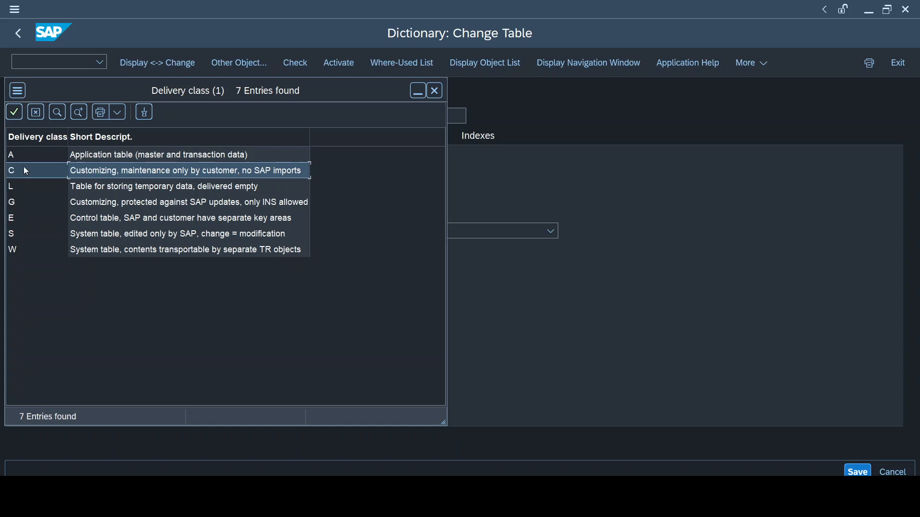
{"action": "left_click", "coordinate": [39, 160]}
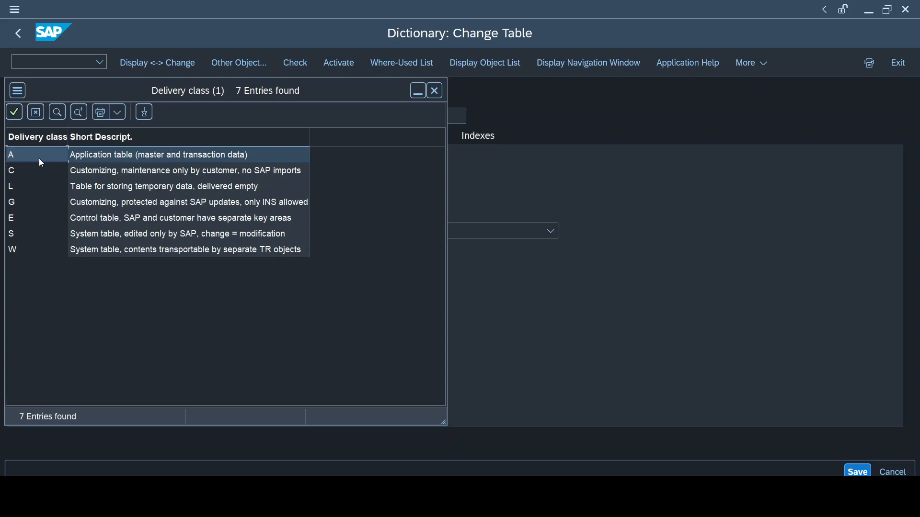
{"action": "double_click", "coordinate": [39, 158]}
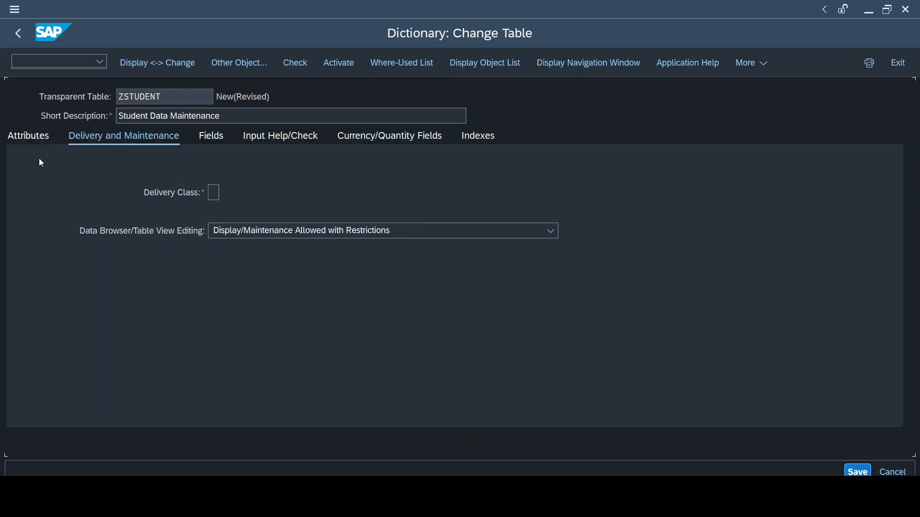
{"action": "left_click", "coordinate": [322, 229]}
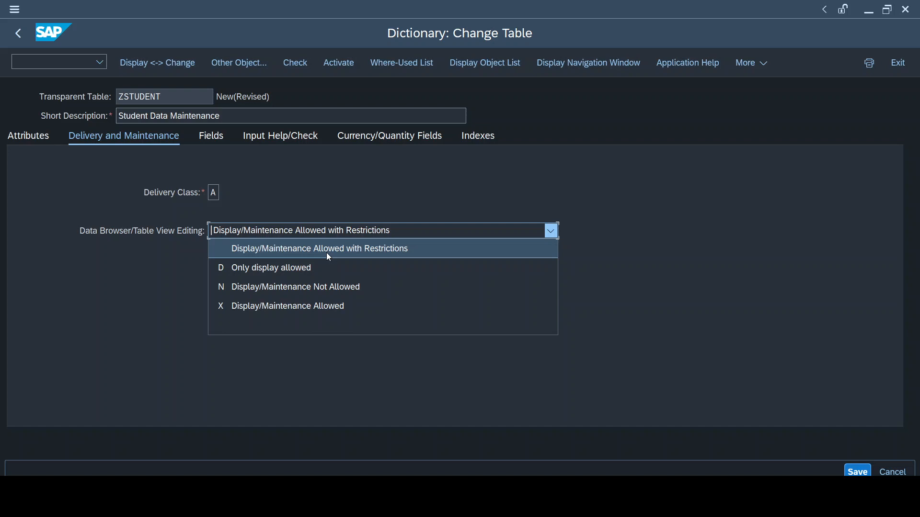
{"action": "left_click", "coordinate": [343, 306]}
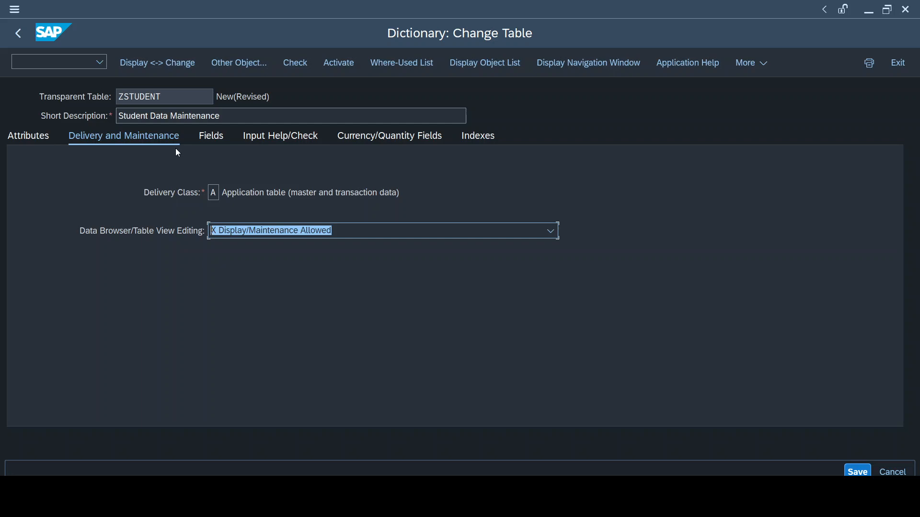
On the fields list, add the first field mandt with data element MANDT
{"action": "left_click", "coordinate": [212, 143]}
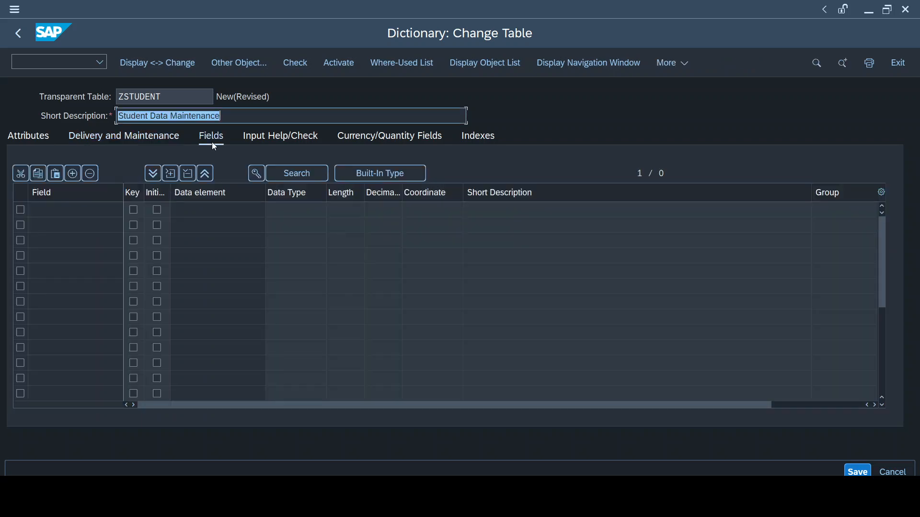
{"action": "left_click", "coordinate": [78, 216]}
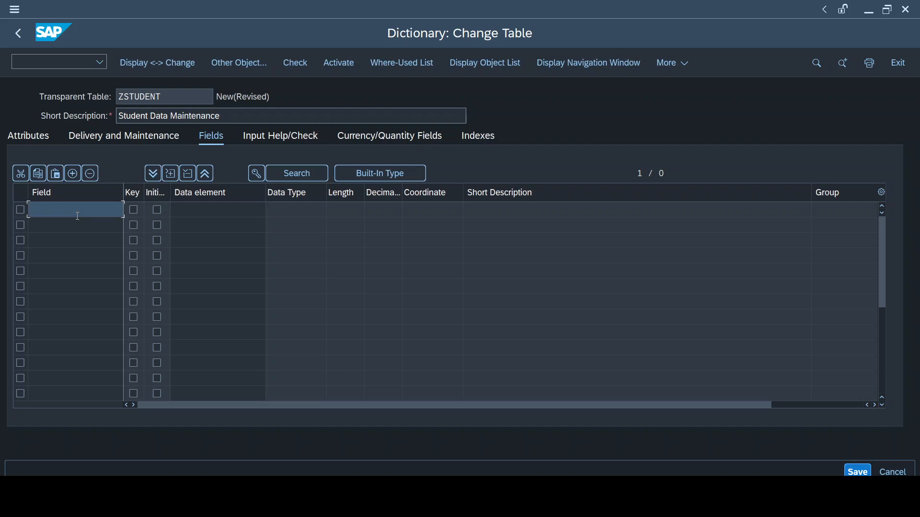
{"action": "type", "text": "MA"}
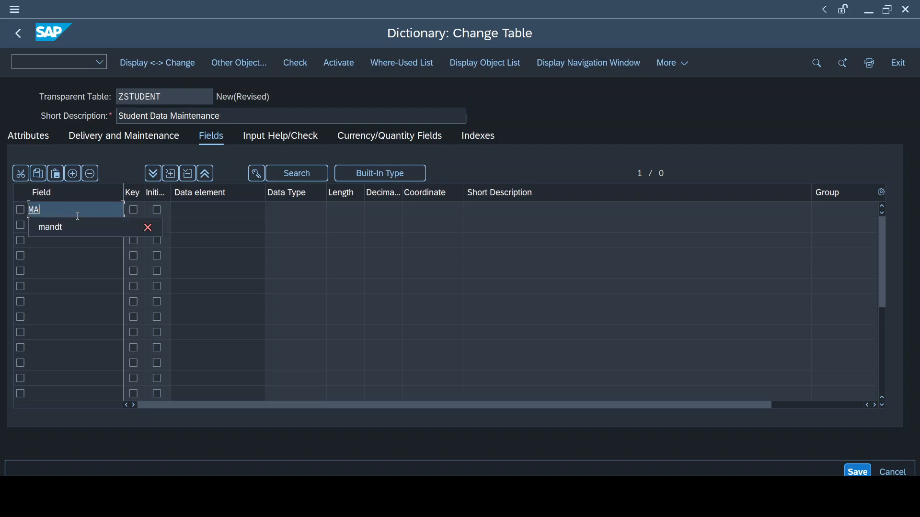
{"action": "key", "text": "Down"}
{"action": "key", "text": "Return"}
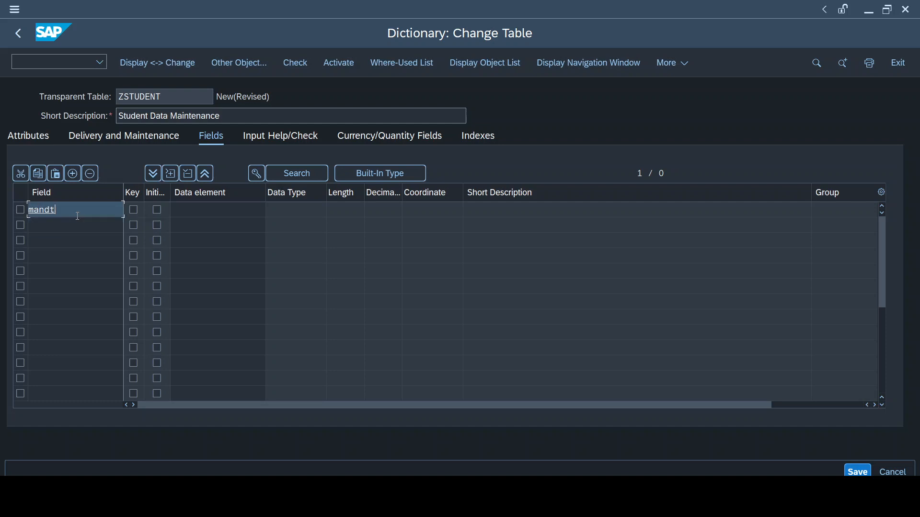
{"action": "left_click", "coordinate": [192, 192]}
{"action": "left_click", "coordinate": [189, 210]}
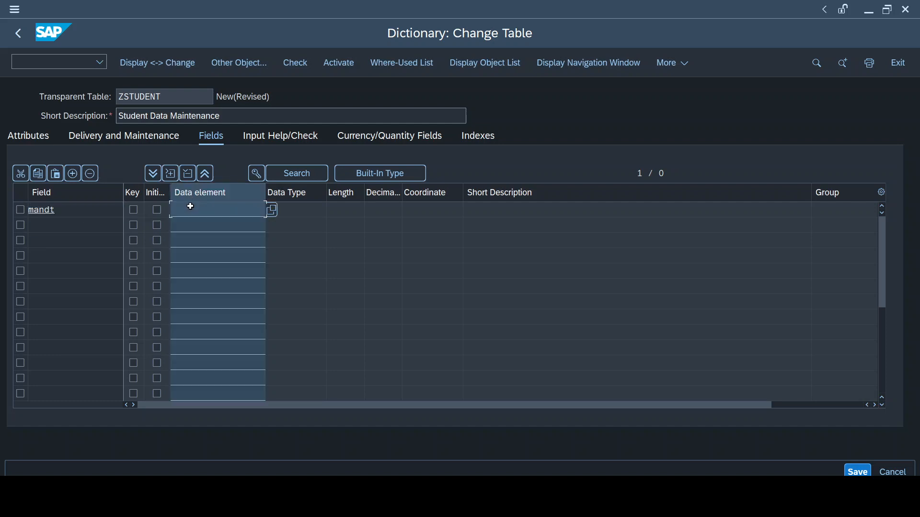
{"action": "type", "text": "MANDT"}
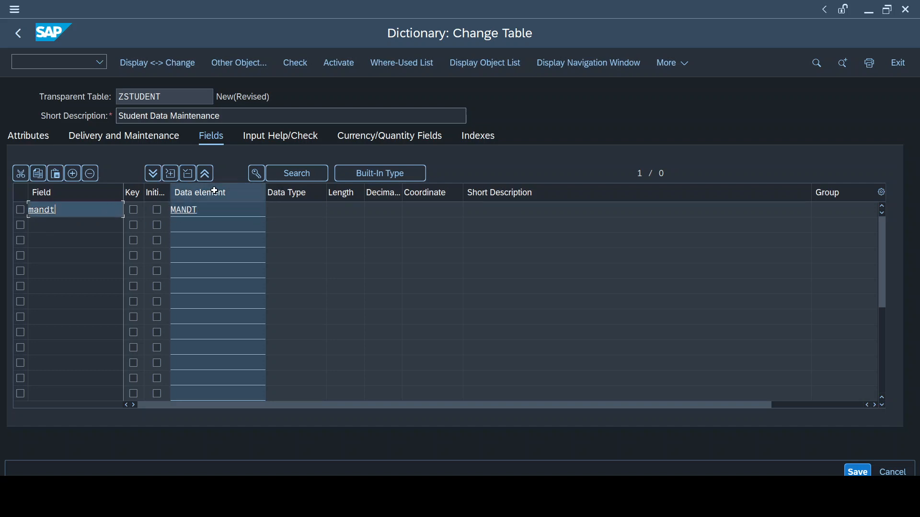
{"action": "left_click", "coordinate": [222, 206]}
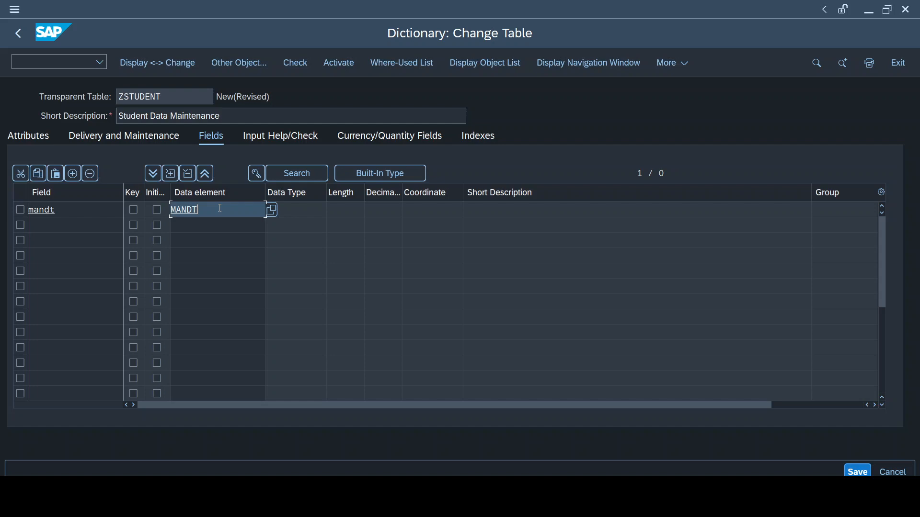
Add a second field ZSTID and assign it the data element ZSTID
{"action": "left_click", "coordinate": [85, 206]}
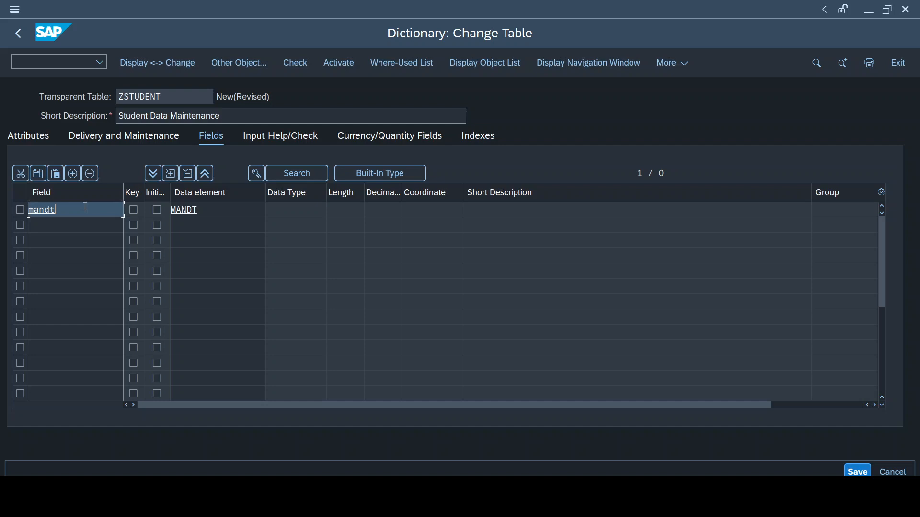
{"action": "left_click", "coordinate": [69, 233]}
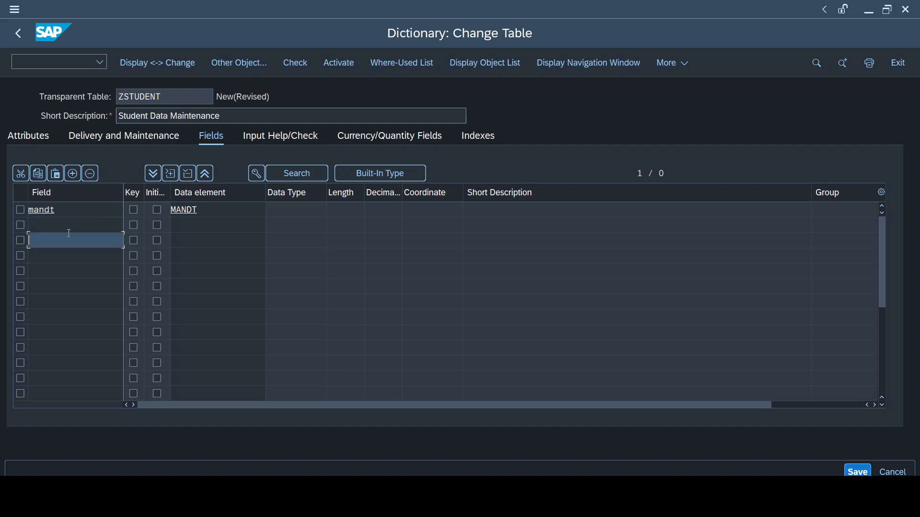
{"action": "left_click", "coordinate": [69, 229]}
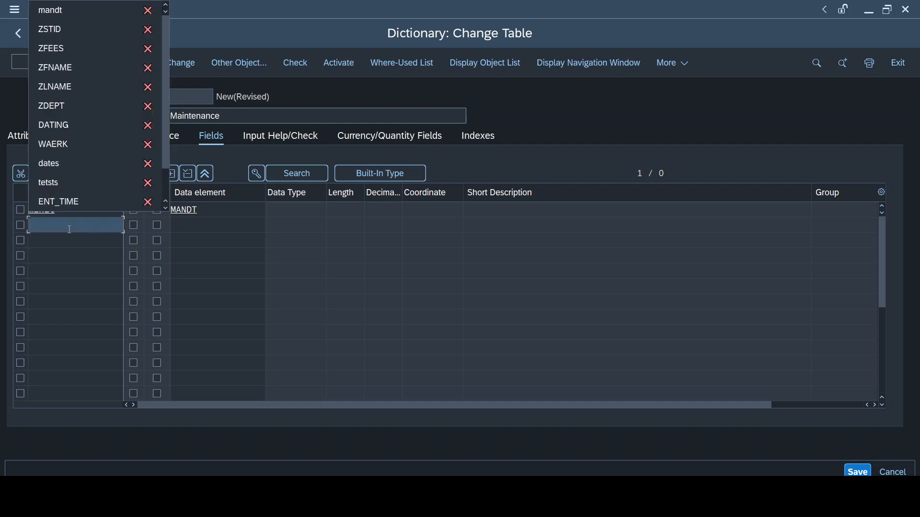
{"action": "key", "text": "Down"}
{"action": "key", "text": "Down"}
{"action": "key", "text": "Return"}
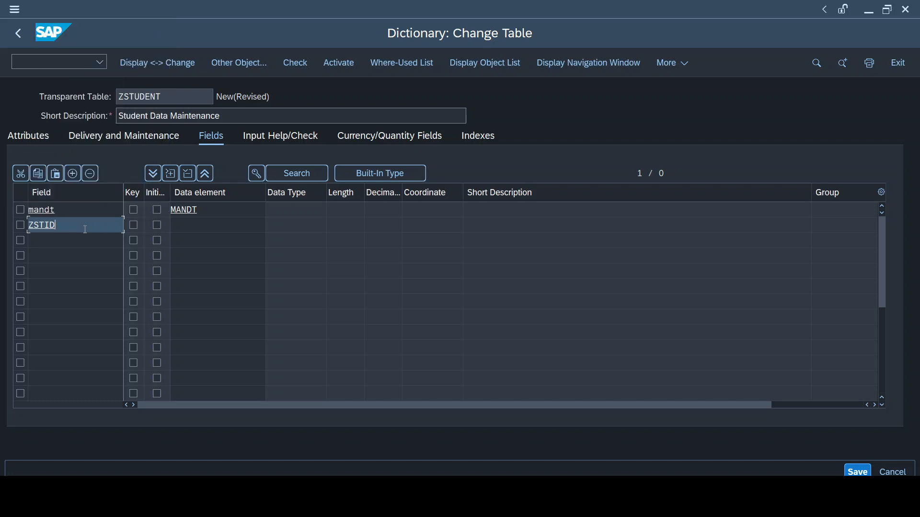
{"action": "left_click", "coordinate": [204, 218]}
{"action": "type", "text": "ZSTID"}
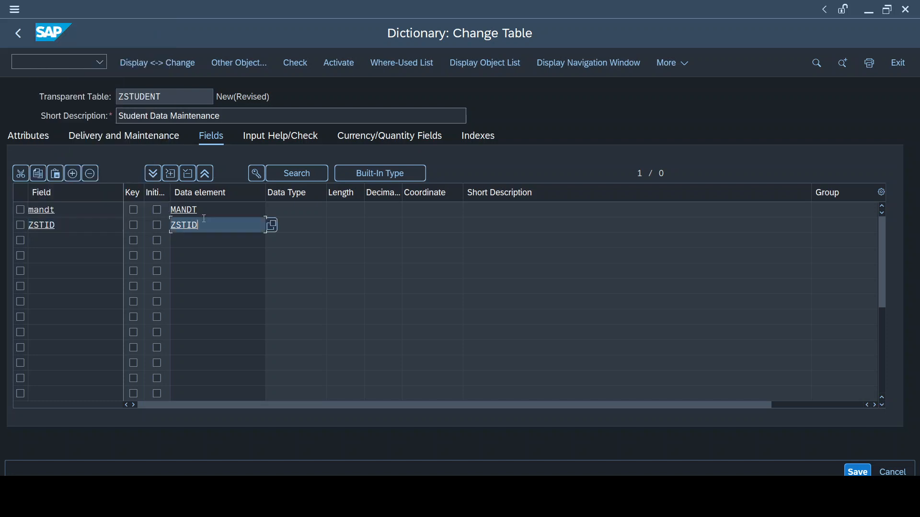
Check the reference slide, then add field ZFNAME with data element ZFNAME
{"action": "left_click", "coordinate": [651, 438]}
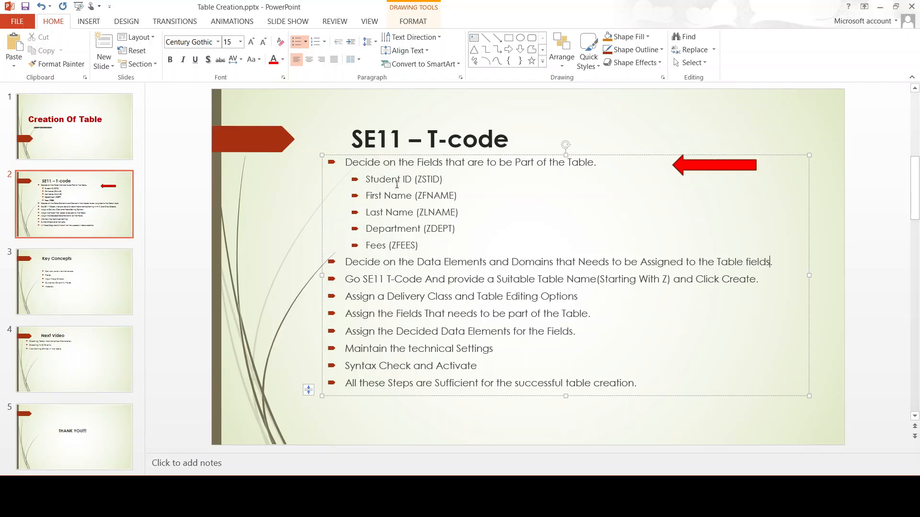
{"action": "key", "text": "alt+Tab"}
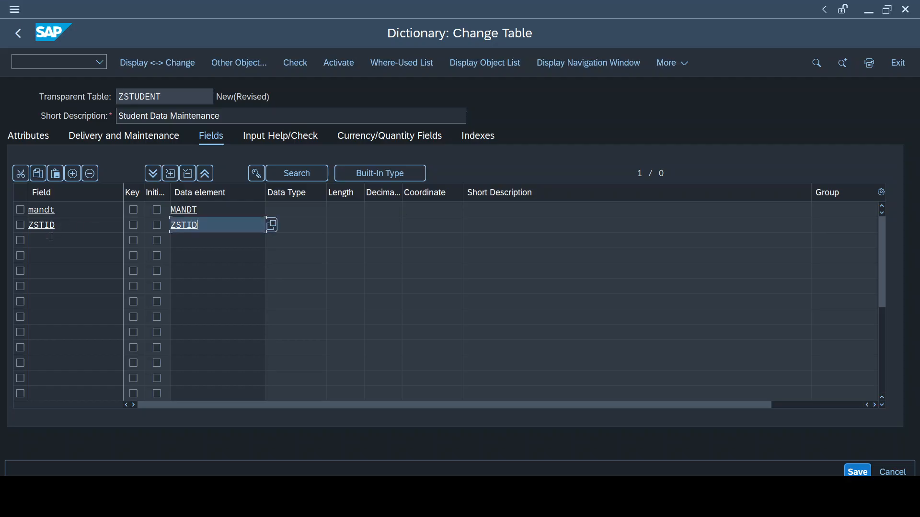
{"action": "left_click", "coordinate": [51, 236]}
{"action": "type", "text": "ZF"}
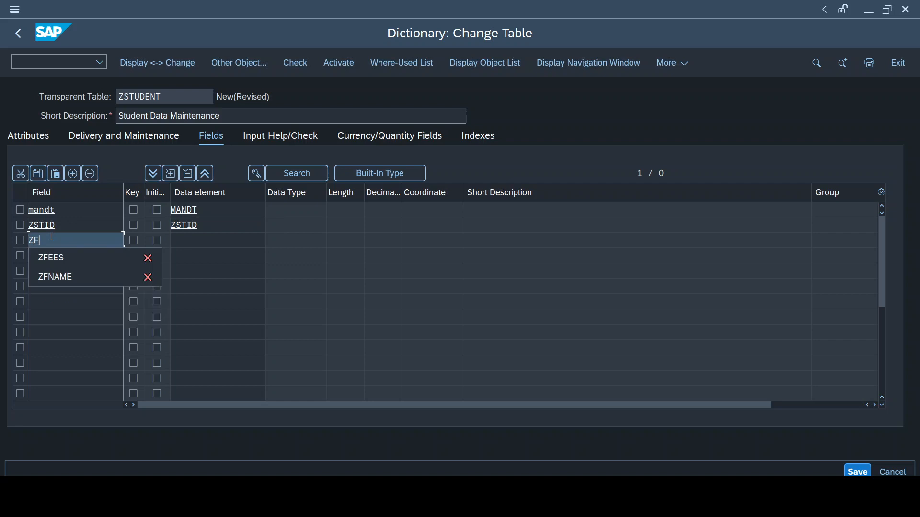
{"action": "key", "text": "Down"}
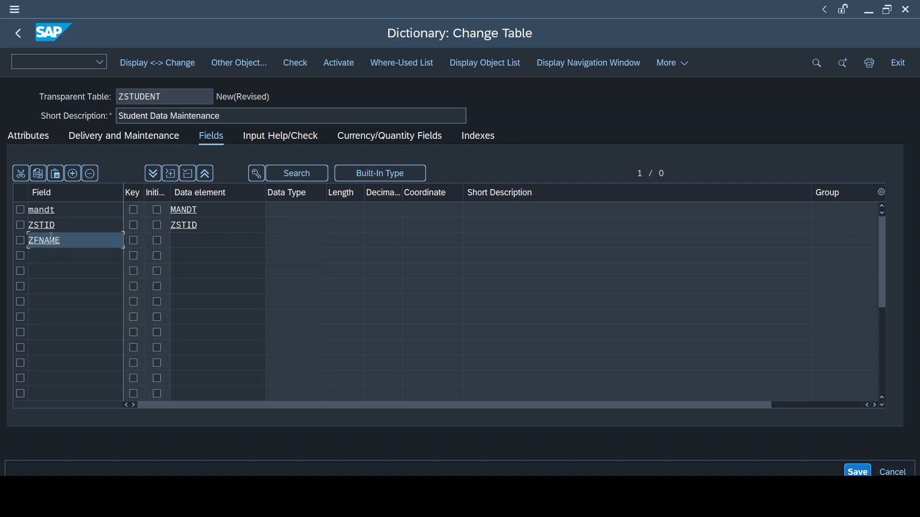
{"action": "double_click", "coordinate": [52, 236]}
{"action": "key", "text": "ctrl+c"}
{"action": "left_click", "coordinate": [181, 238]}
{"action": "key", "text": "ctrl+v"}
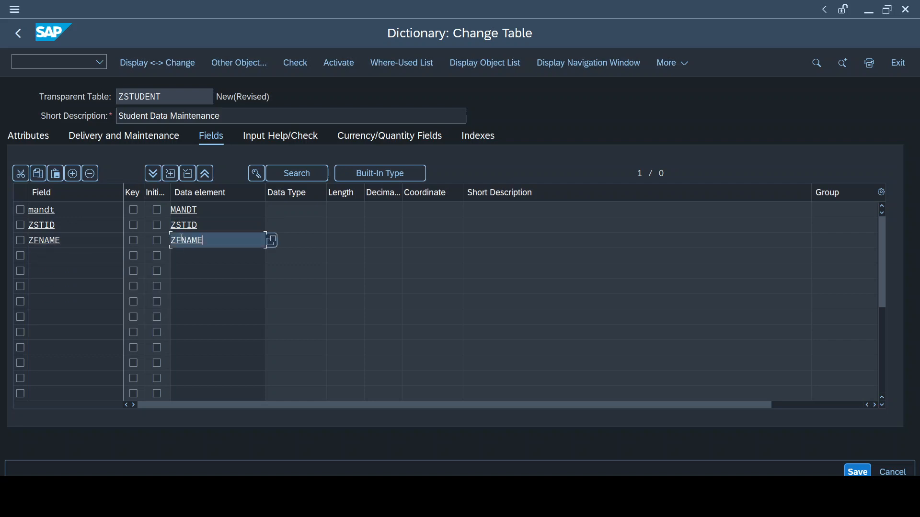
Add field ZLNAME with data element ZLNAME
{"action": "left_click", "coordinate": [84, 259]}
{"action": "type", "text": "Z"}
{"action": "type", "text": "LNAME"}
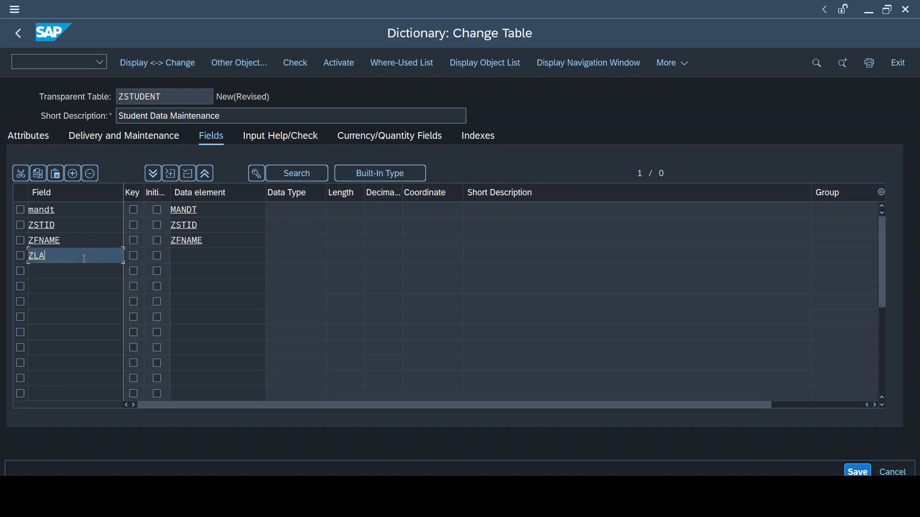
{"action": "double_click", "coordinate": [84, 259]}
{"action": "key", "text": "ctrl+c"}
{"action": "left_click", "coordinate": [246, 263]}
{"action": "key", "text": "ctrl+v"}
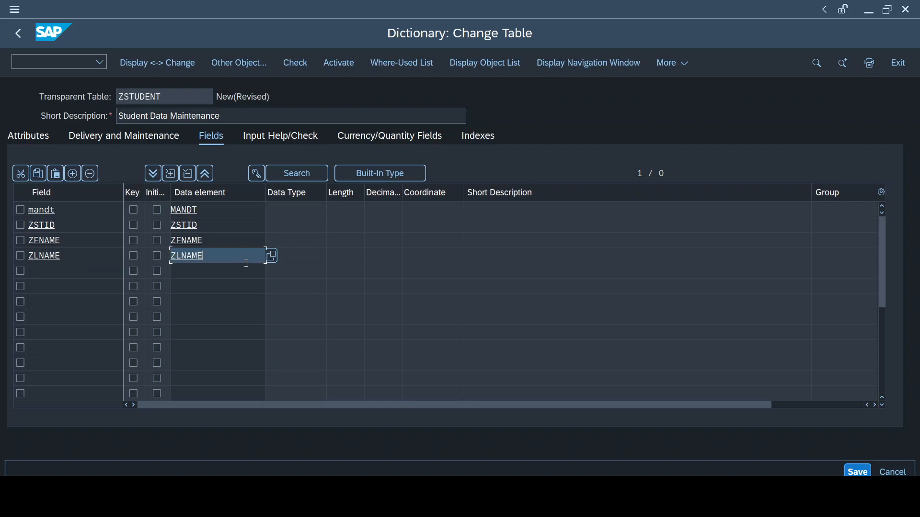
Add a fifth field named ZDEPMT
{"action": "left_click", "coordinate": [58, 278]}
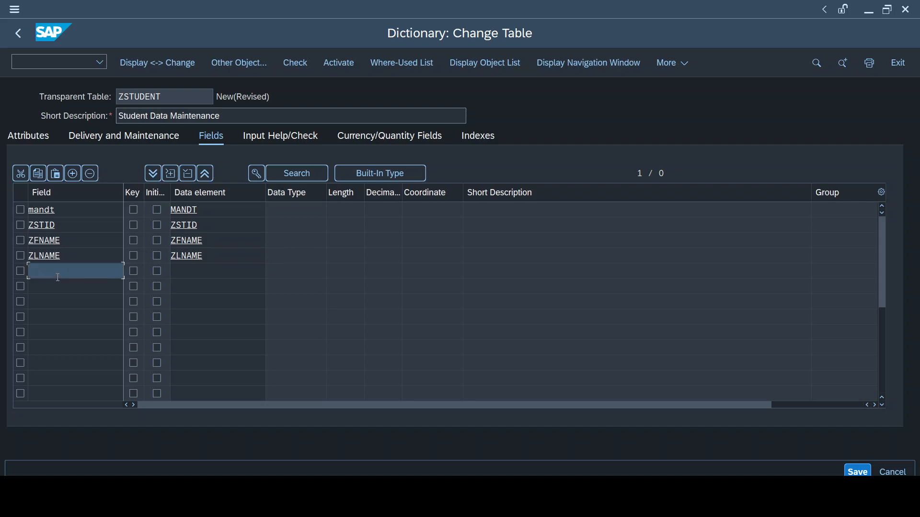
{"action": "type", "text": "Z"}
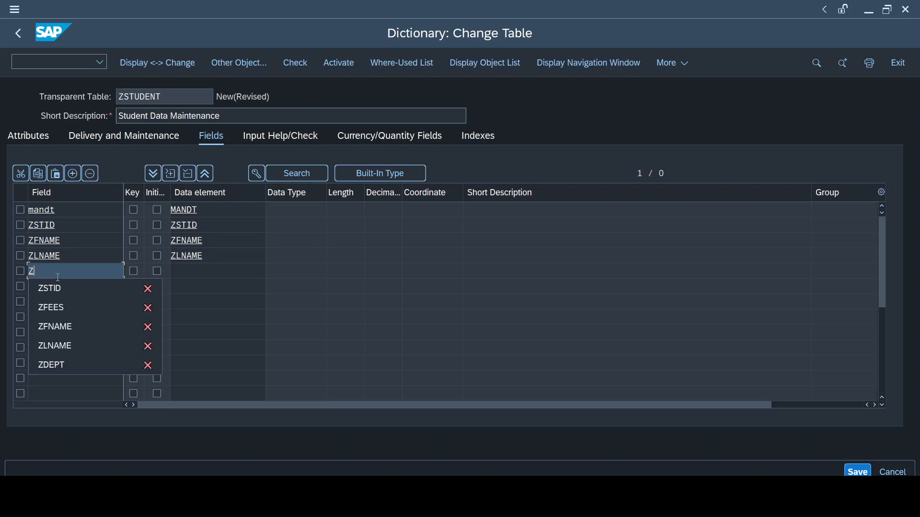
{"action": "type", "text": "D"}
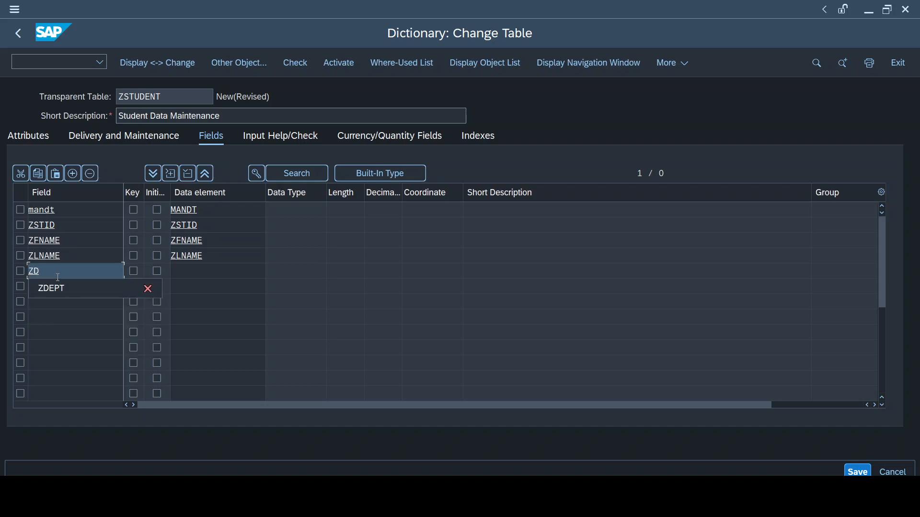
{"action": "key", "text": "Down"}
{"action": "key", "text": "Return"}
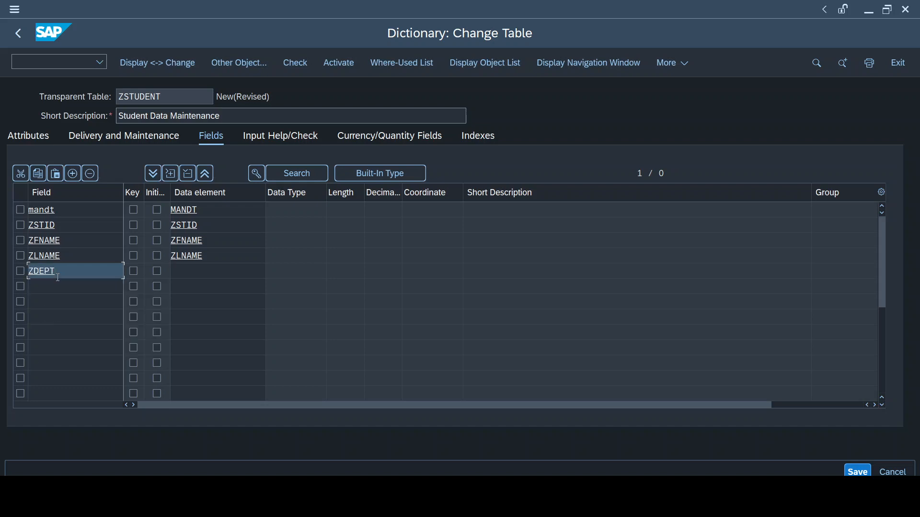
{"action": "key", "text": "BackSpace"}
{"action": "type", "text": "MT"}
{"action": "key", "text": "Return"}
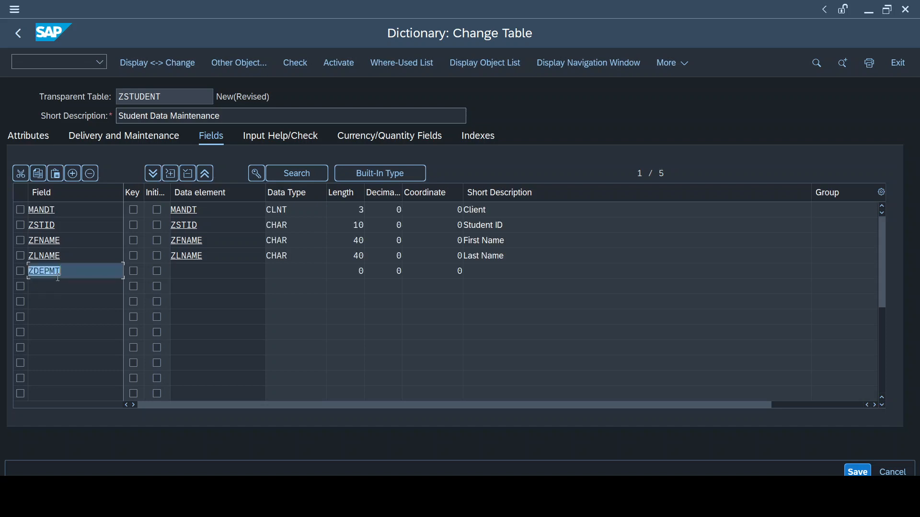
Assign the data element ZDEPMT to the ZDEPMT field
{"action": "left_click", "coordinate": [188, 267]}
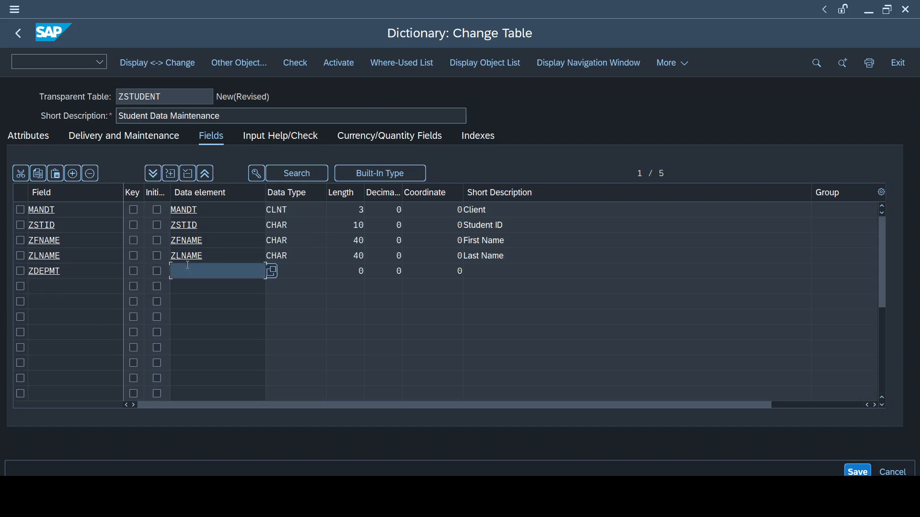
{"action": "left_click", "coordinate": [188, 265]}
{"action": "key", "text": "Down"}
{"action": "key", "text": "Down"}
{"action": "key", "text": "Down"}
{"action": "key", "text": "Down"}
{"action": "key", "text": "Down"}
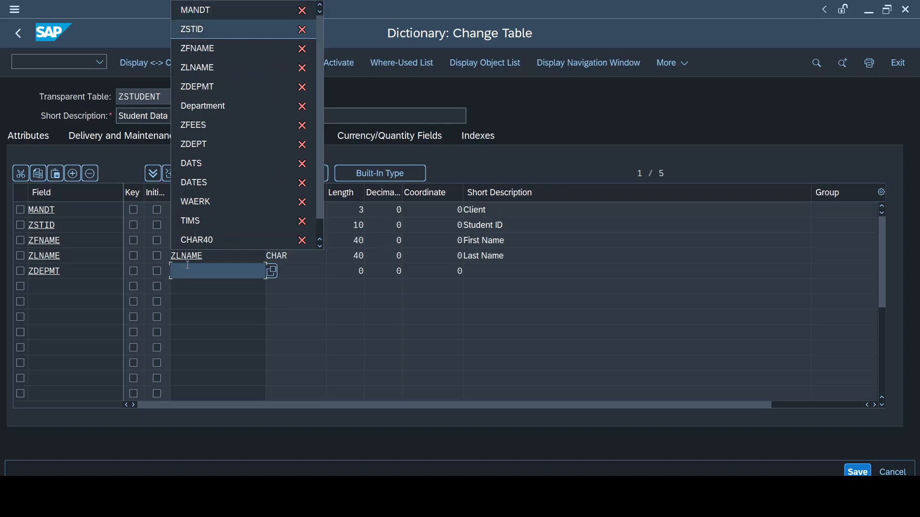
{"action": "key", "text": "Return"}
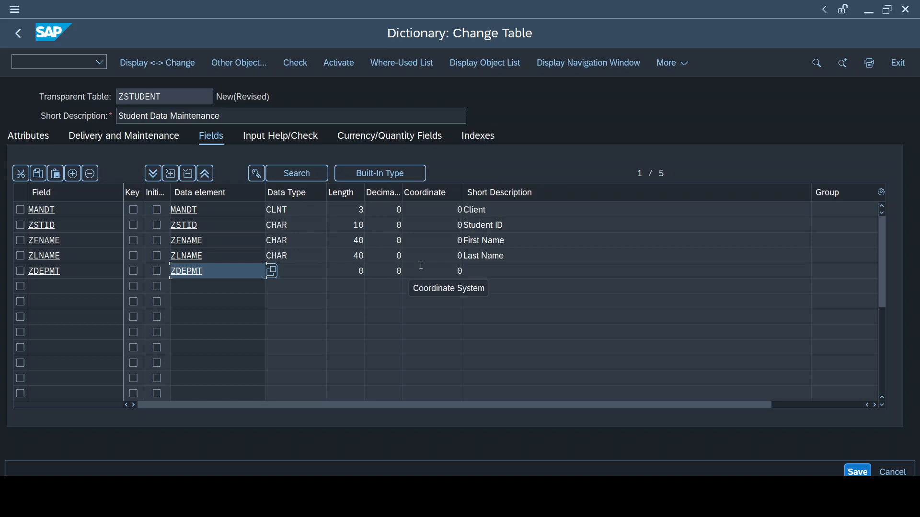
Add a sixth field named ZFEES to the table
{"action": "key", "text": "Return"}
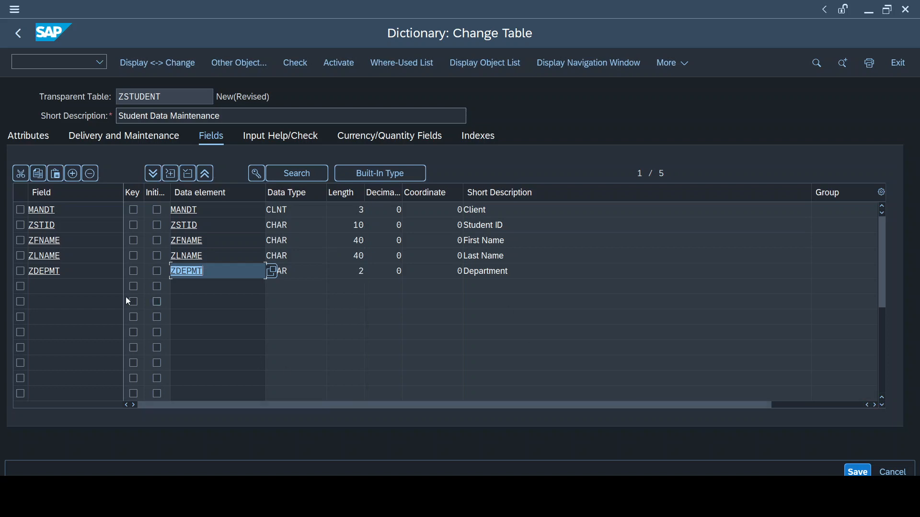
{"action": "left_click", "coordinate": [69, 287]}
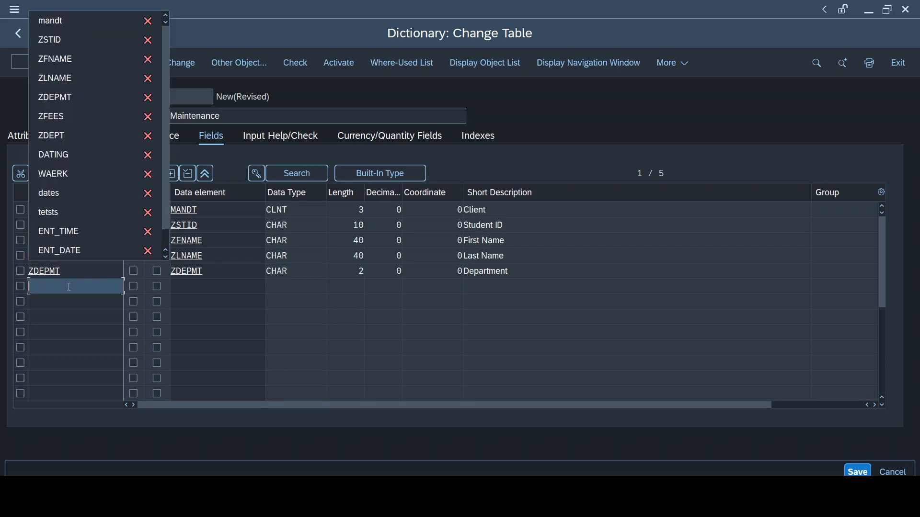
{"action": "type", "text": "ZF"}
{"action": "key", "text": "Down"}
{"action": "key", "text": "Down"}
{"action": "key", "text": "Return"}
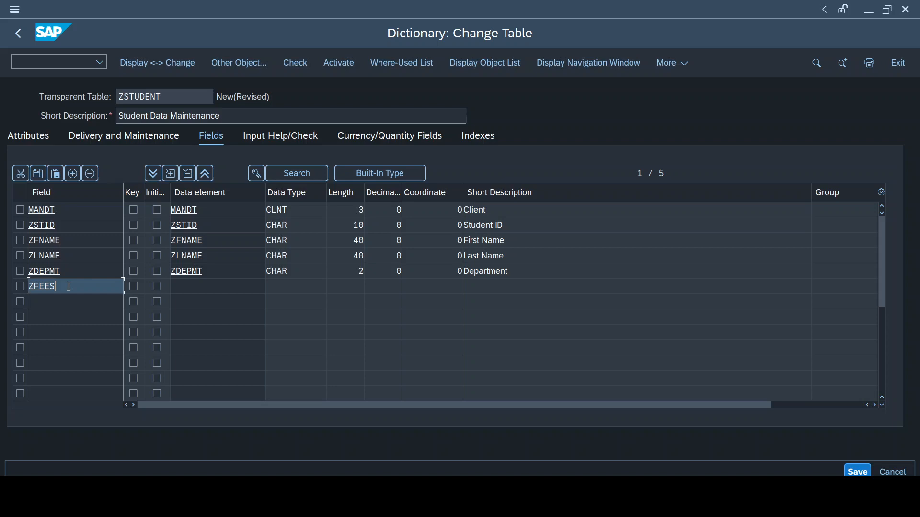
Assign the data element ZFEES to the ZFEES field and save the table
{"action": "left_click", "coordinate": [222, 291]}
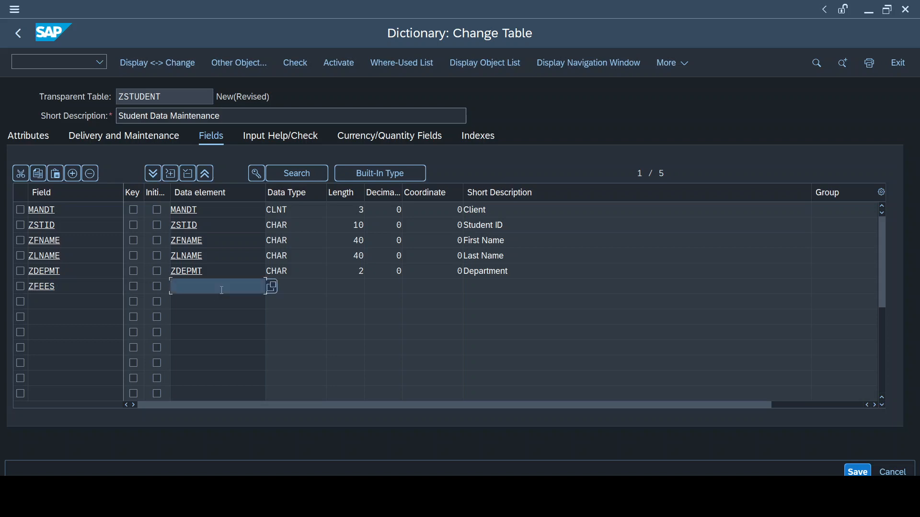
{"action": "type", "text": "ZFEES"}
{"action": "key", "text": "Return"}
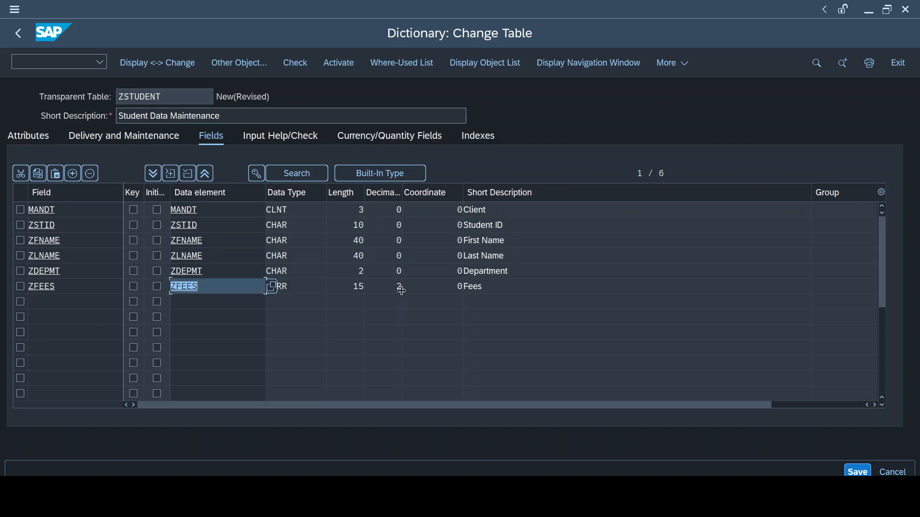
{"action": "key", "text": "ctrl+s"}
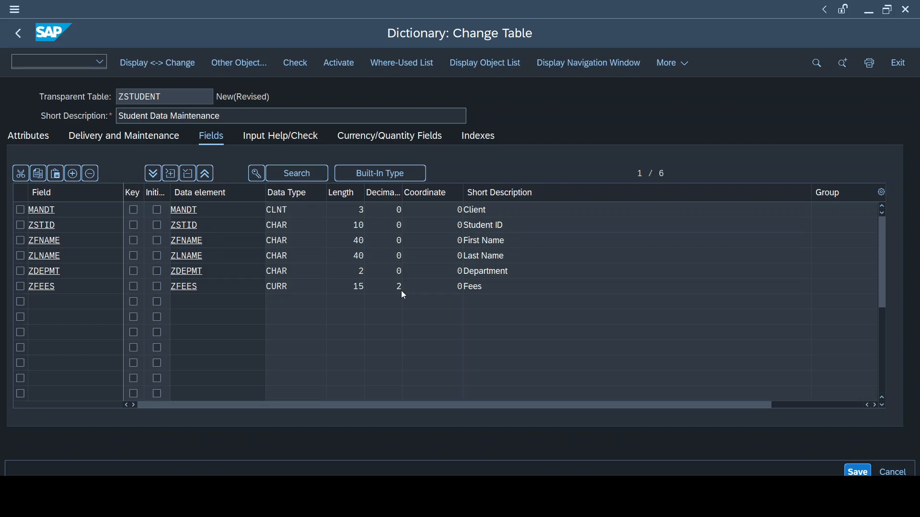
{"action": "key", "text": "Return"}
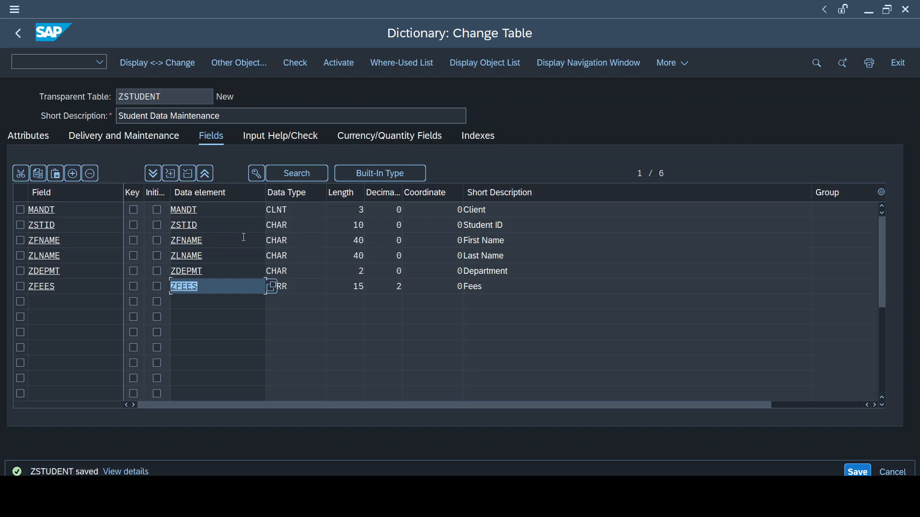
Open the ZSTID data element to examine its short description and domain
{"action": "double_click", "coordinate": [192, 226]}
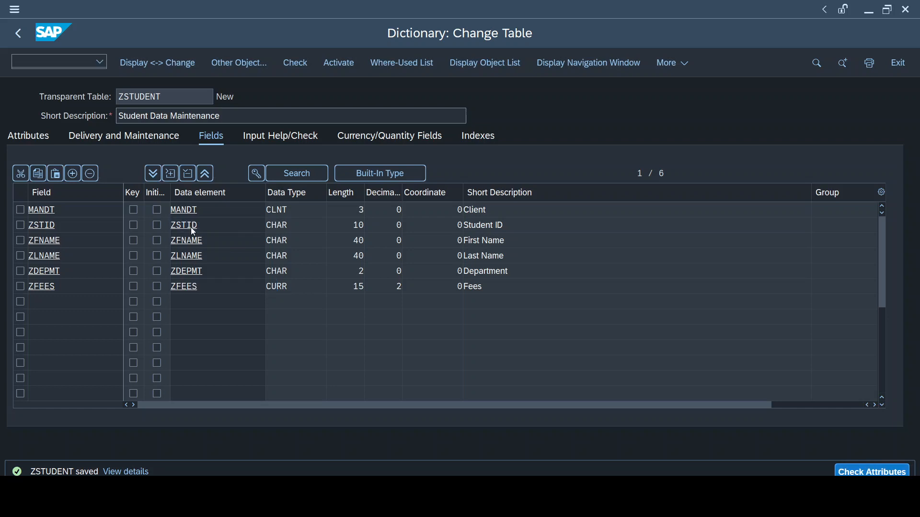
{"action": "left_click_drag", "start_coordinate": [169, 120], "coordinate": [106, 116]}
{"action": "key", "text": "F3"}
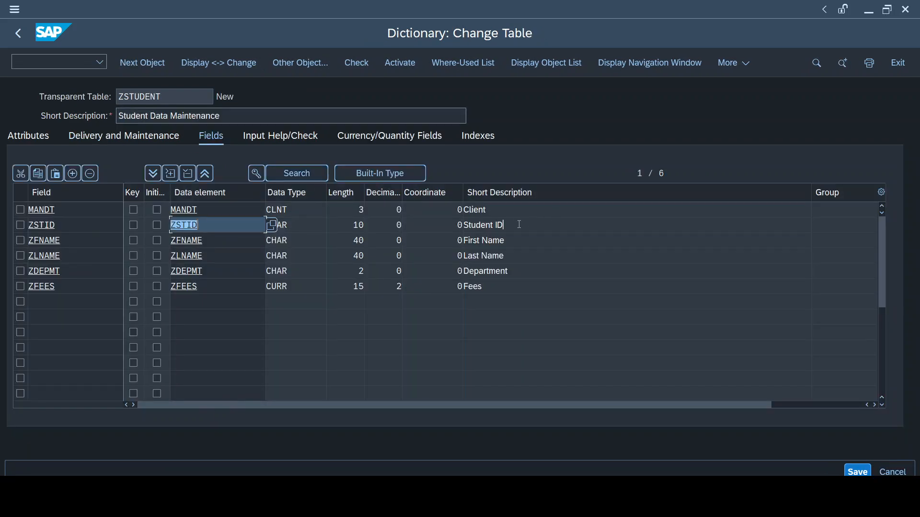
{"action": "left_click_drag", "start_coordinate": [517, 224], "coordinate": [405, 224]}
{"action": "double_click", "coordinate": [181, 224]}
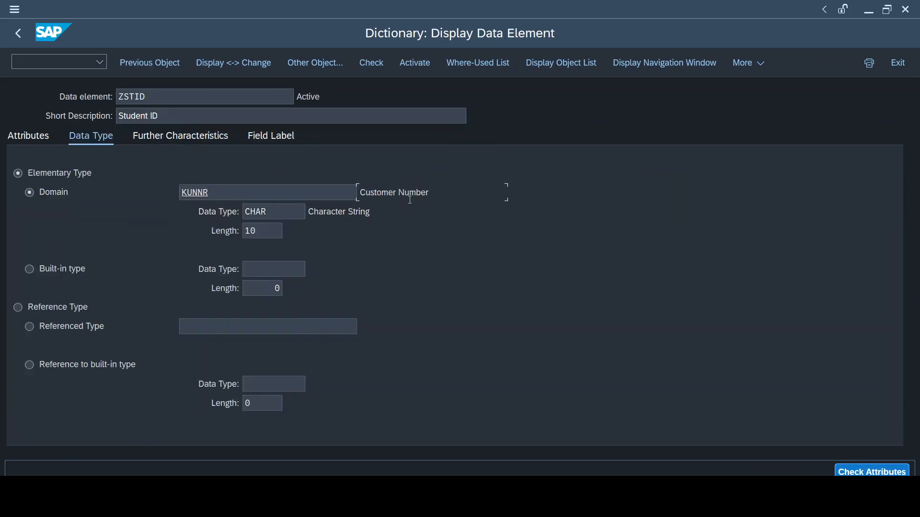
{"action": "left_click_drag", "start_coordinate": [430, 192], "coordinate": [346, 196]}
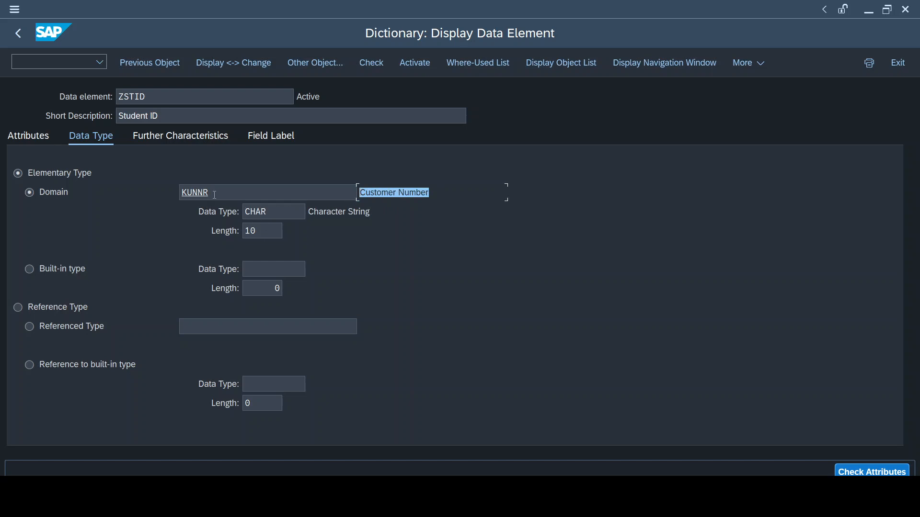
{"action": "left_click_drag", "start_coordinate": [217, 194], "coordinate": [165, 198]}
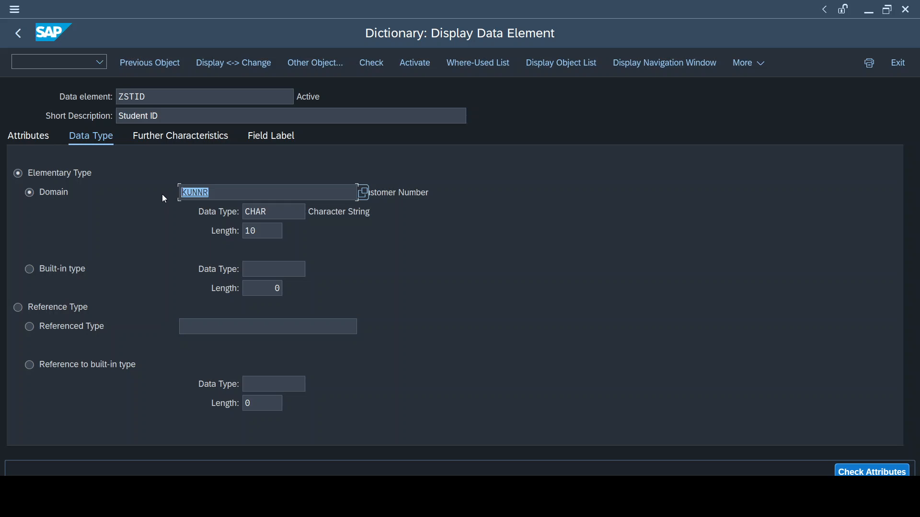
{"action": "key", "text": "F3"}
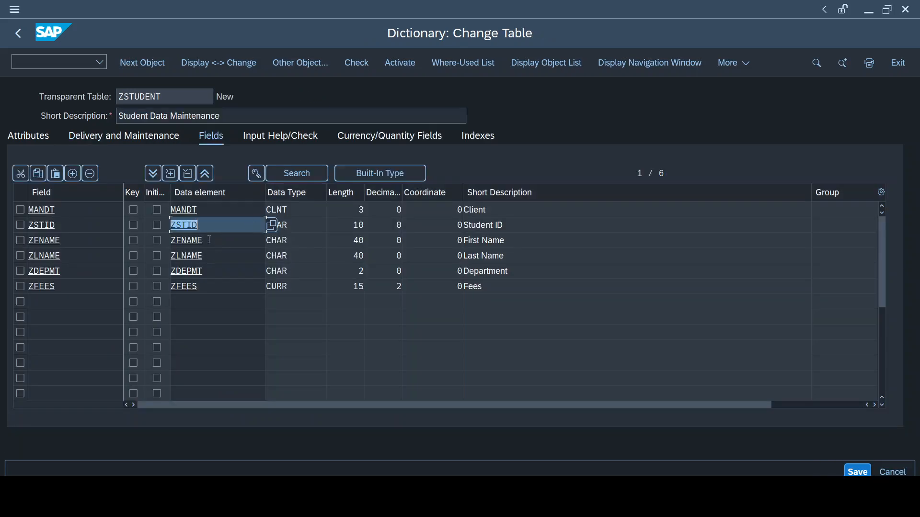
Open the ZFNAME and ZLNAME data elements in turn to examine their domain settings
{"action": "double_click", "coordinate": [188, 244]}
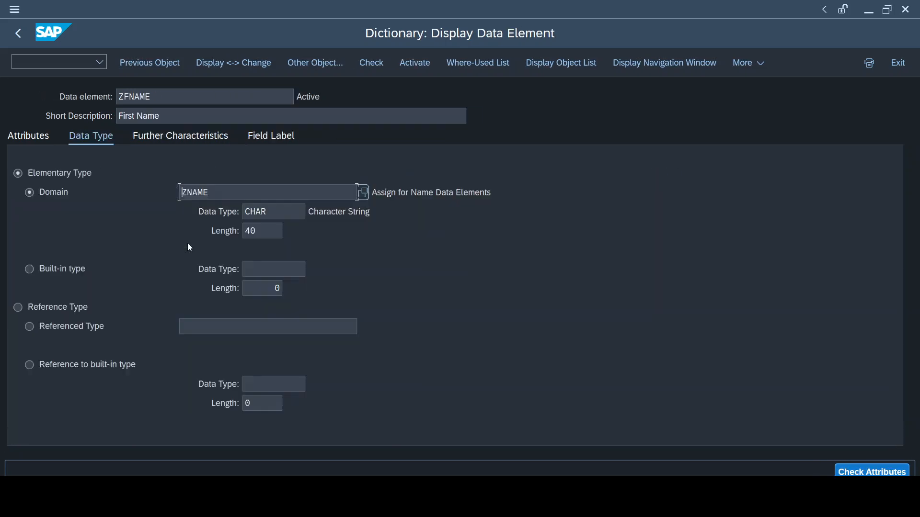
{"action": "key", "text": "F3"}
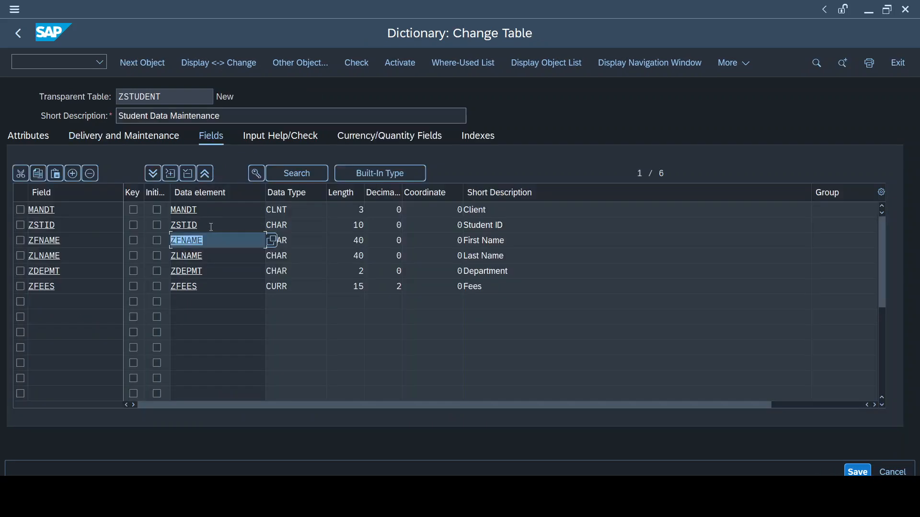
{"action": "left_click", "coordinate": [187, 256]}
{"action": "double_click", "coordinate": [186, 257]}
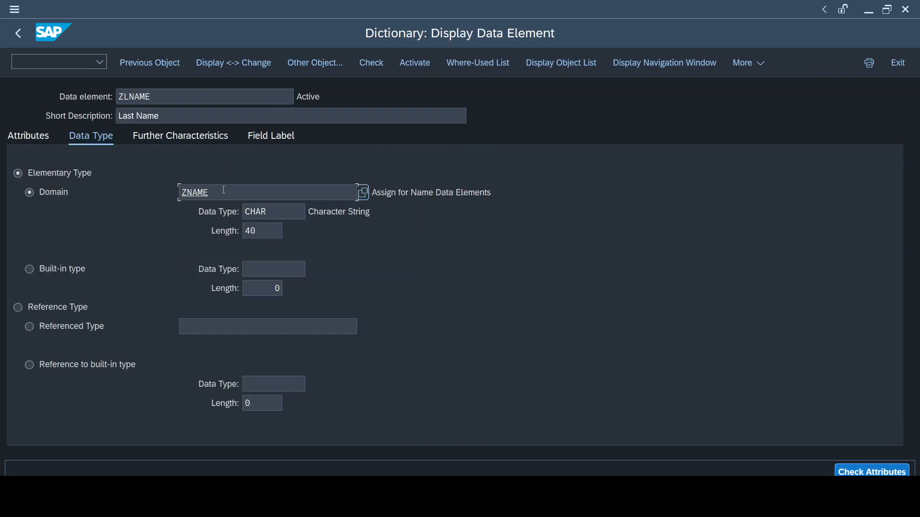
{"action": "key", "text": "F3"}
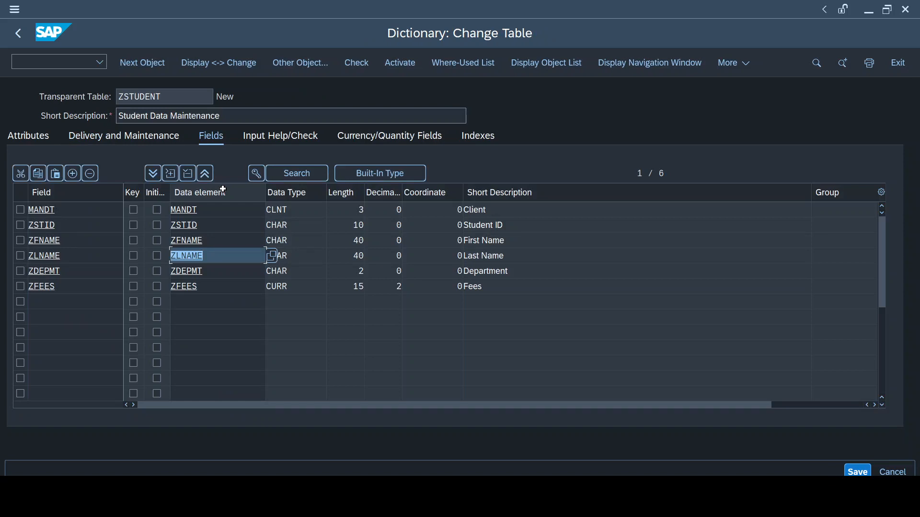
{"action": "double_click", "coordinate": [195, 238]}
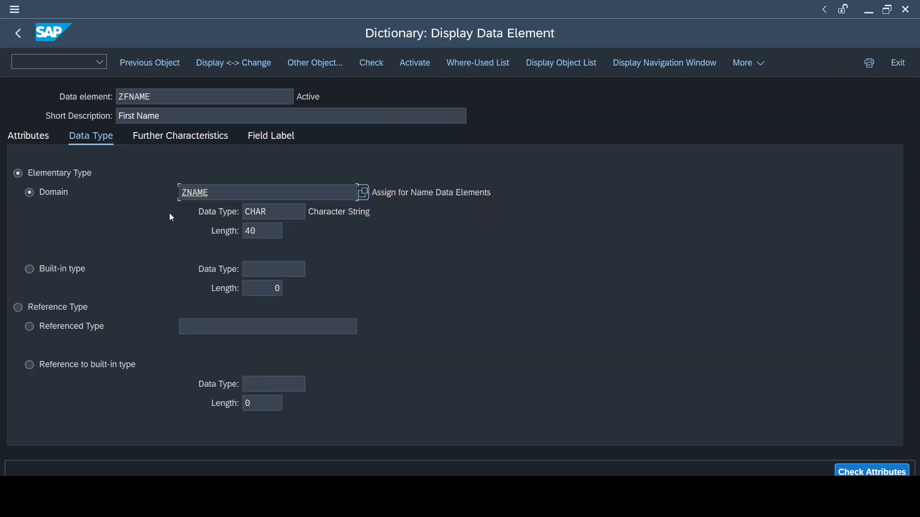
{"action": "left_click_drag", "start_coordinate": [172, 114], "coordinate": [103, 116]}
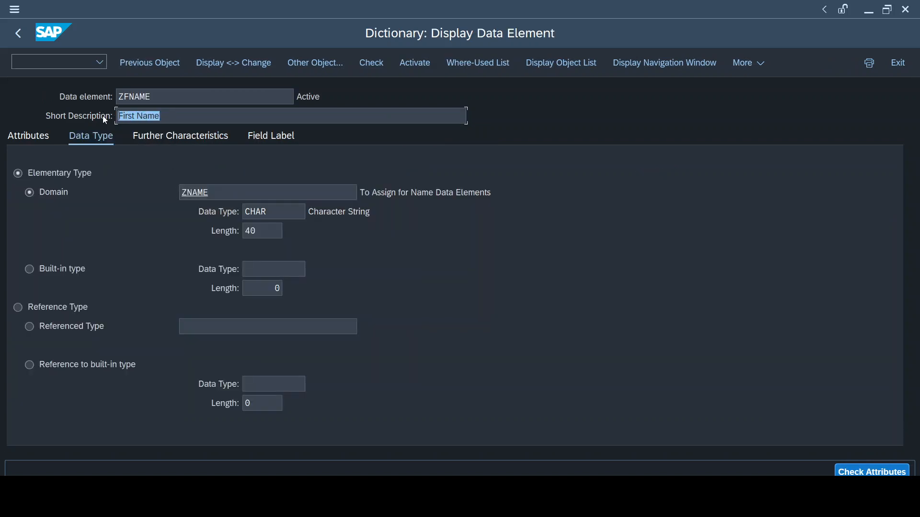
{"action": "key", "text": "F3"}
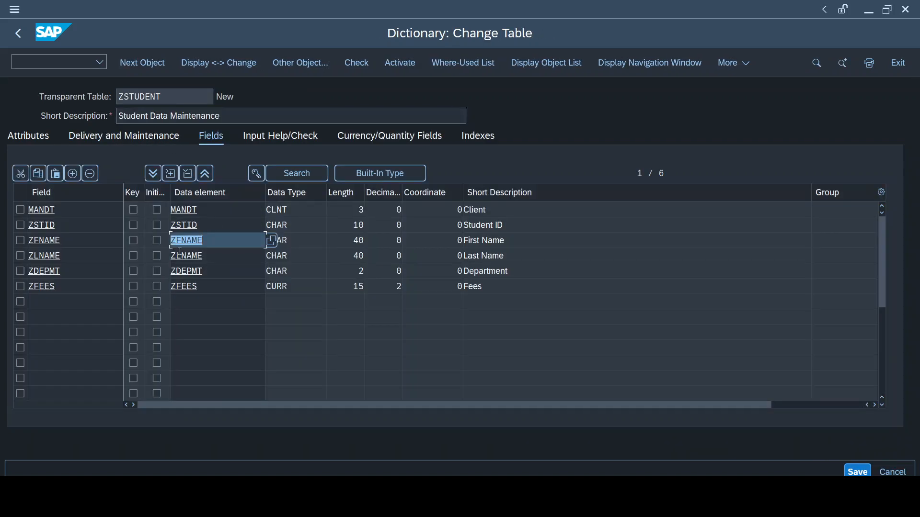
{"action": "double_click", "coordinate": [181, 253]}
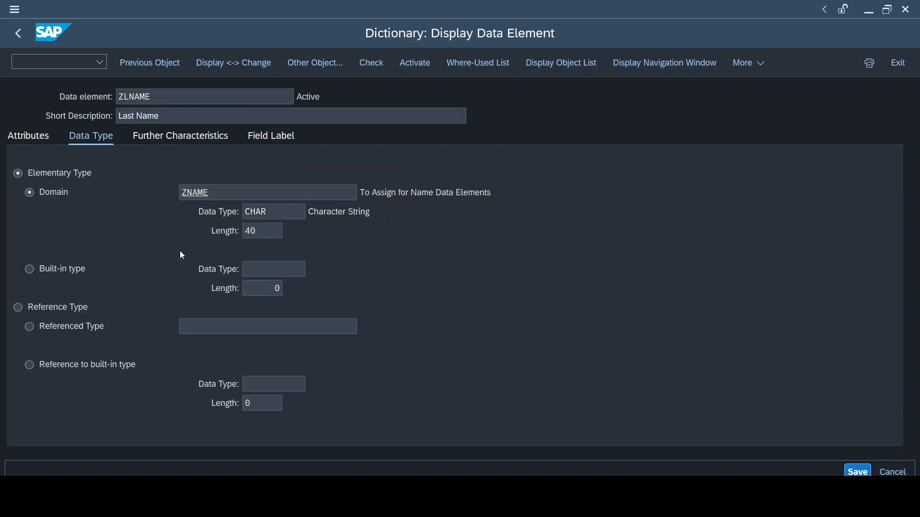
{"action": "key", "text": "F3"}
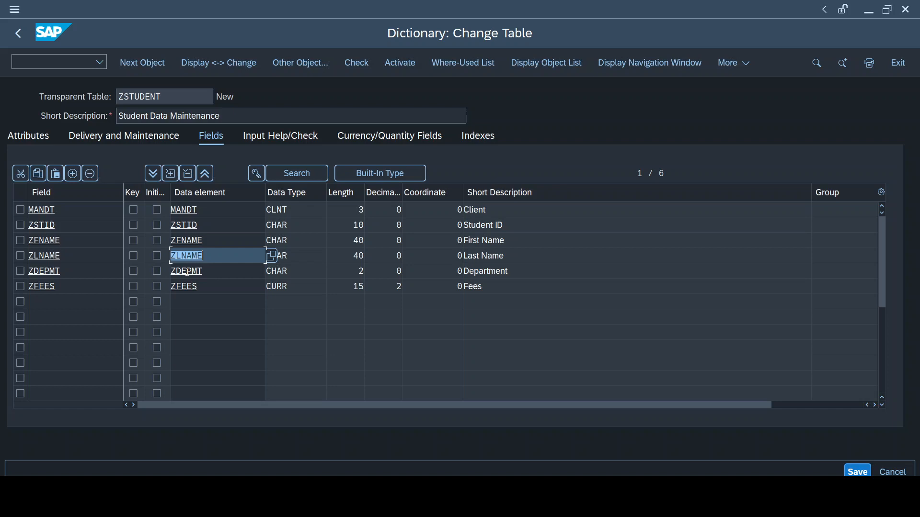
{"action": "left_click", "coordinate": [206, 289]}
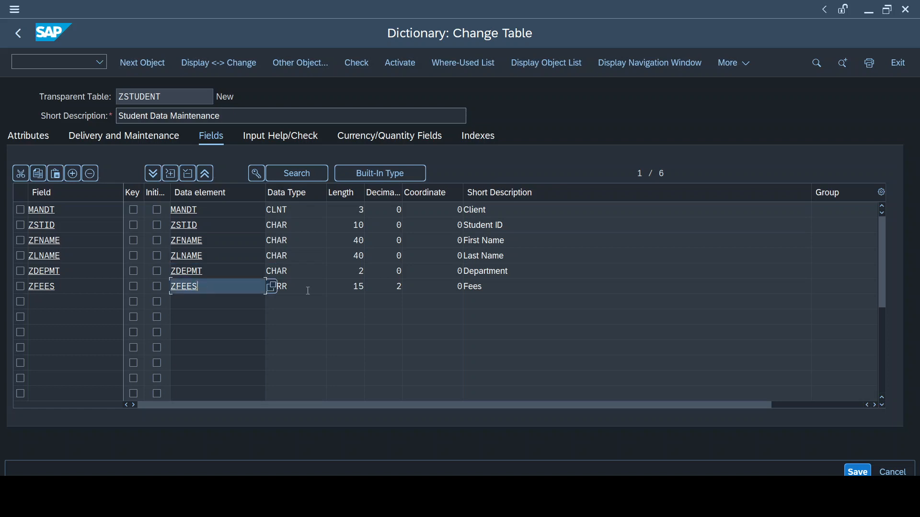
{"action": "key", "text": "Tab"}
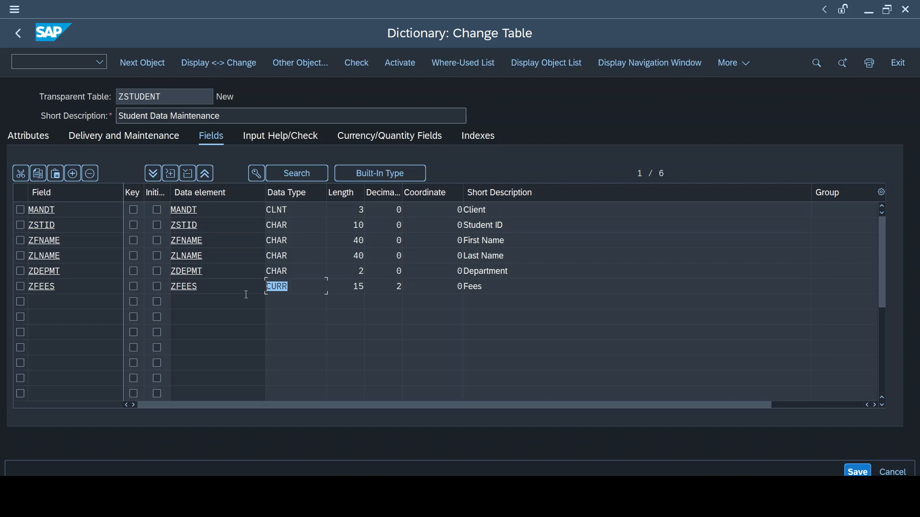
{"action": "key", "text": "alt+Tab"}
Open the table's technical settings and set the data class to APPL0
{"action": "left_click", "coordinate": [738, 71]}
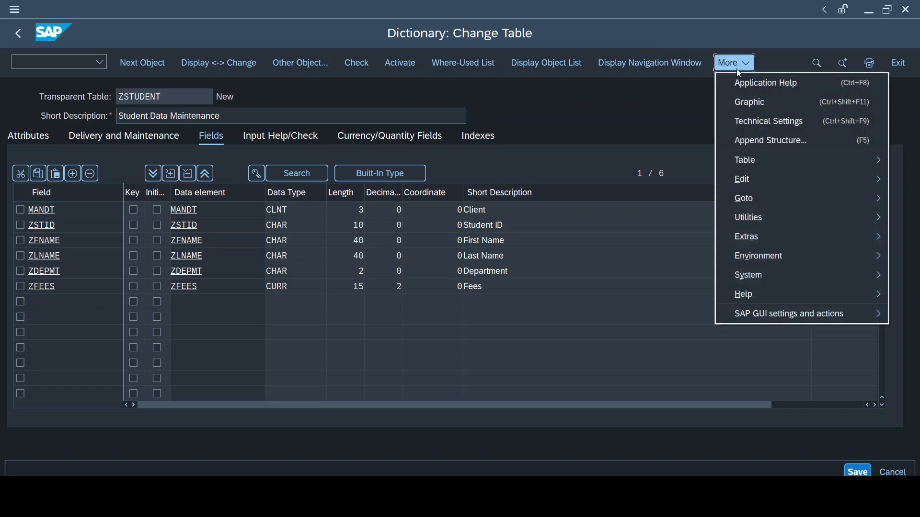
{"action": "left_click", "coordinate": [765, 123]}
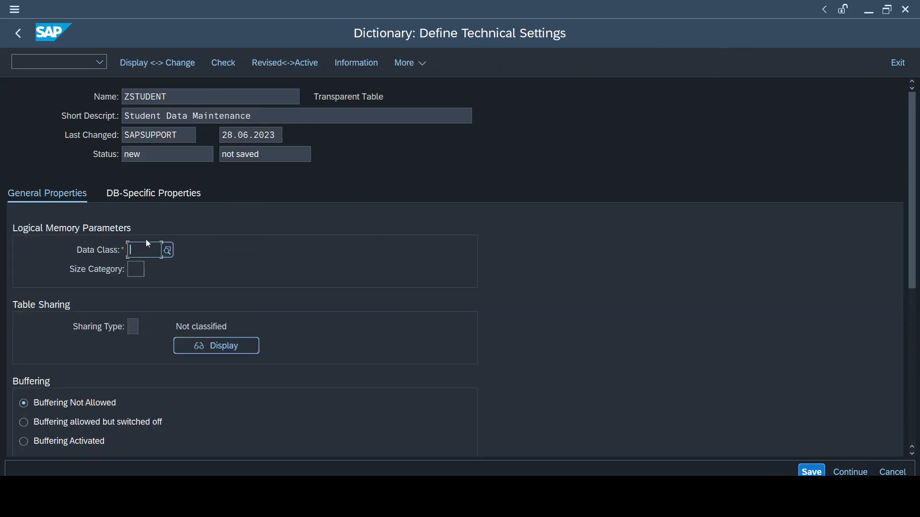
{"action": "key", "text": "F4"}
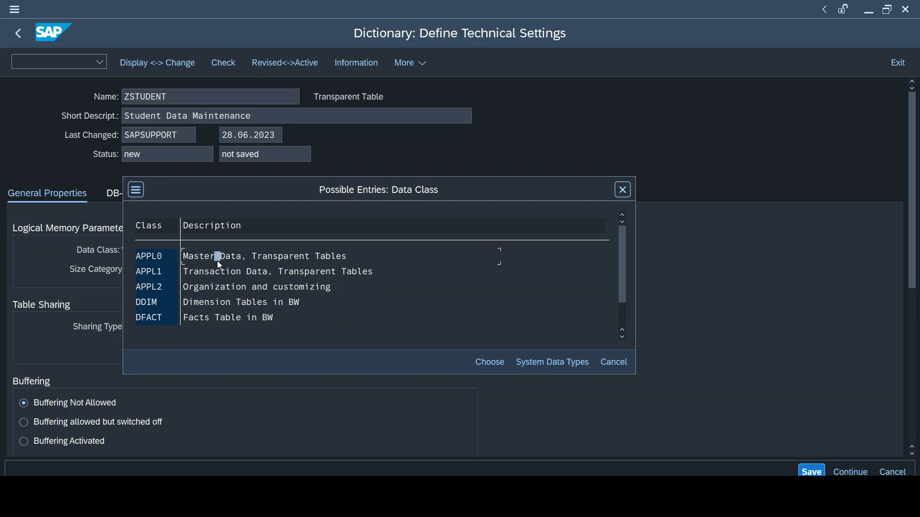
{"action": "double_click", "coordinate": [154, 260]}
Set the size category to 1, save the technical settings and return to the table
{"action": "left_click", "coordinate": [132, 271]}
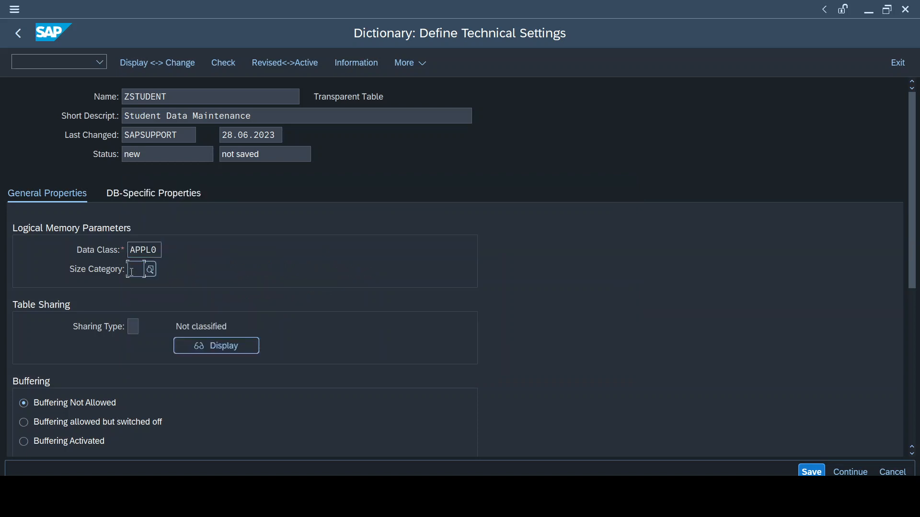
{"action": "key", "text": "F4"}
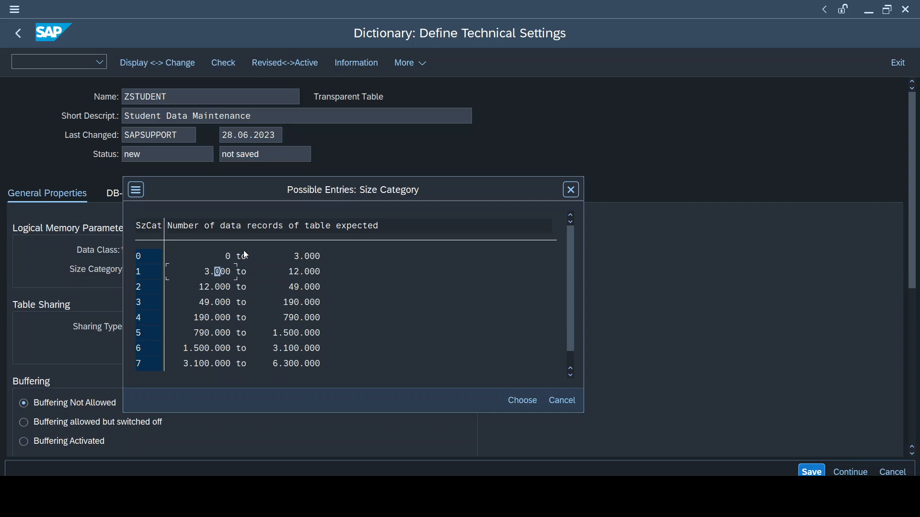
{"action": "double_click", "coordinate": [218, 272]}
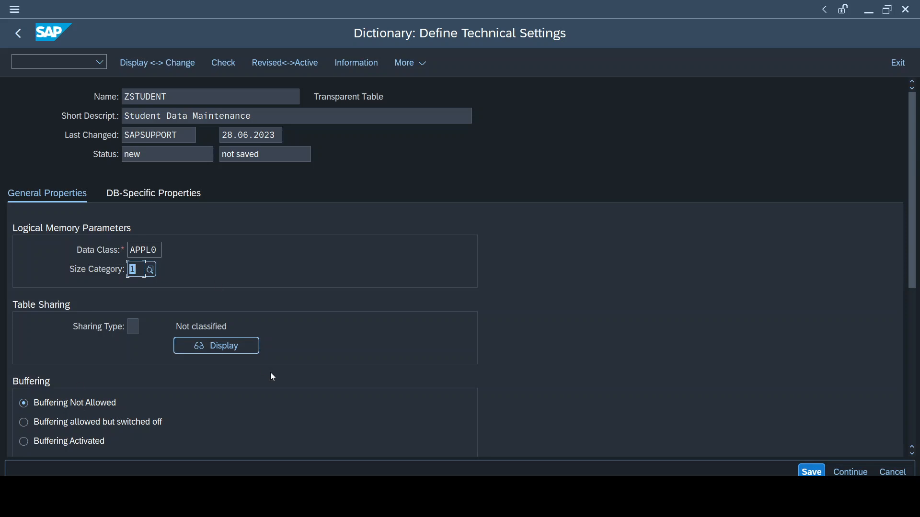
{"action": "scroll", "coordinate": [584, 354], "scroll_direction": "down", "scroll_amount": 5}
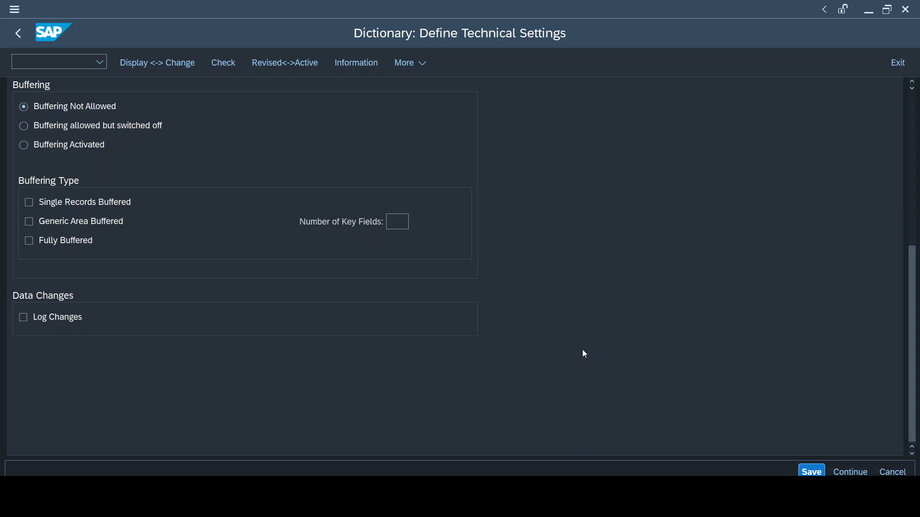
{"action": "scroll", "coordinate": [582, 349], "scroll_direction": "up", "scroll_amount": 5}
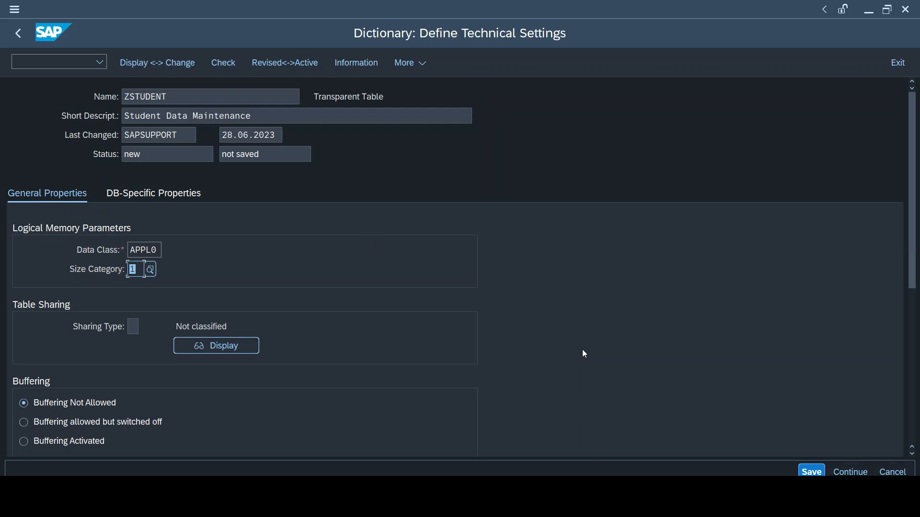
{"action": "key", "text": "ctrl+s"}
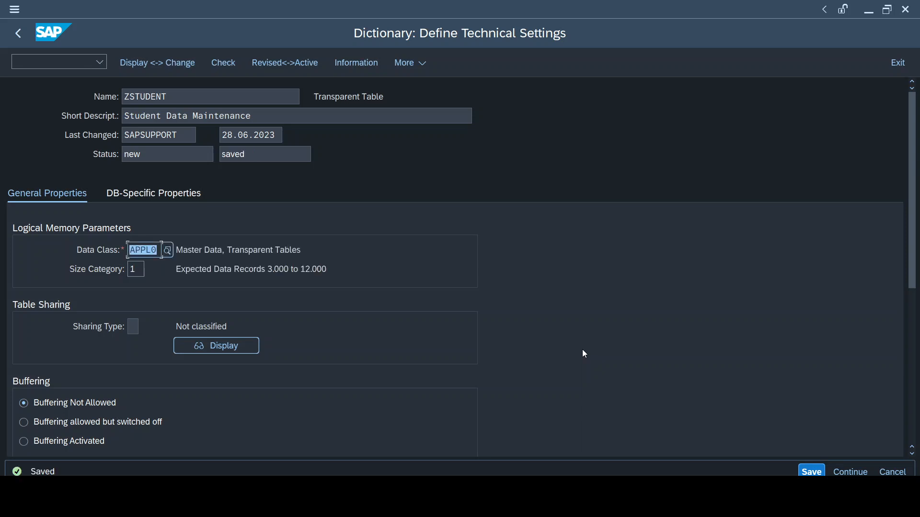
{"action": "key", "text": "F3"}
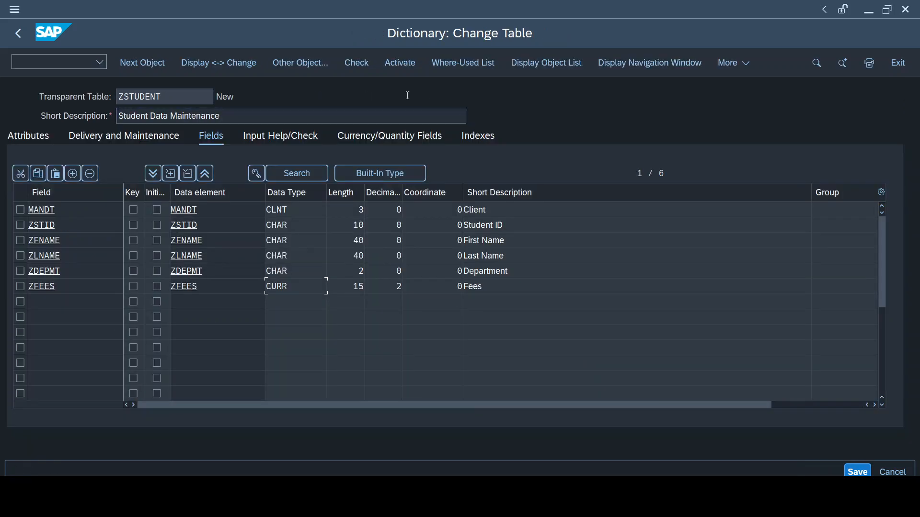
Check the ZSTUDENT table for errors
{"action": "left_click", "coordinate": [352, 67]}
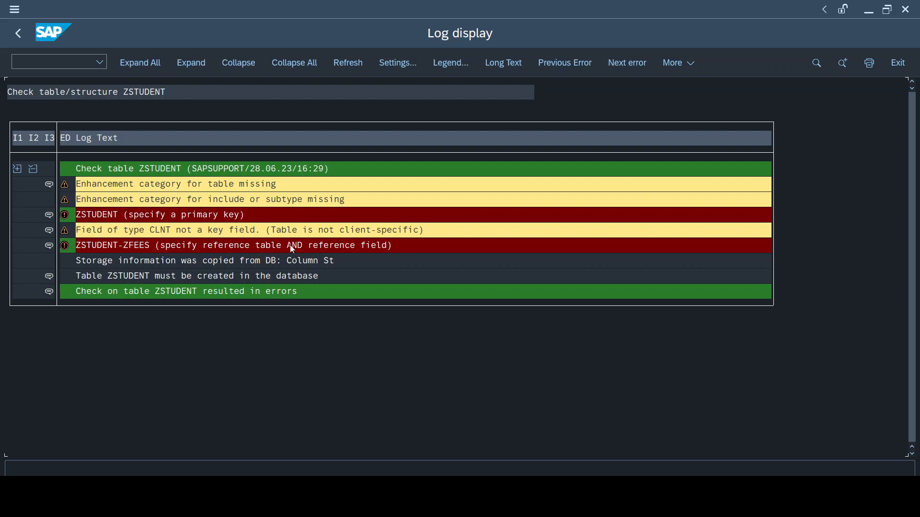
Return to the ZSTUDENT table, save it and run the consistency check again
{"action": "double_click", "coordinate": [139, 249]}
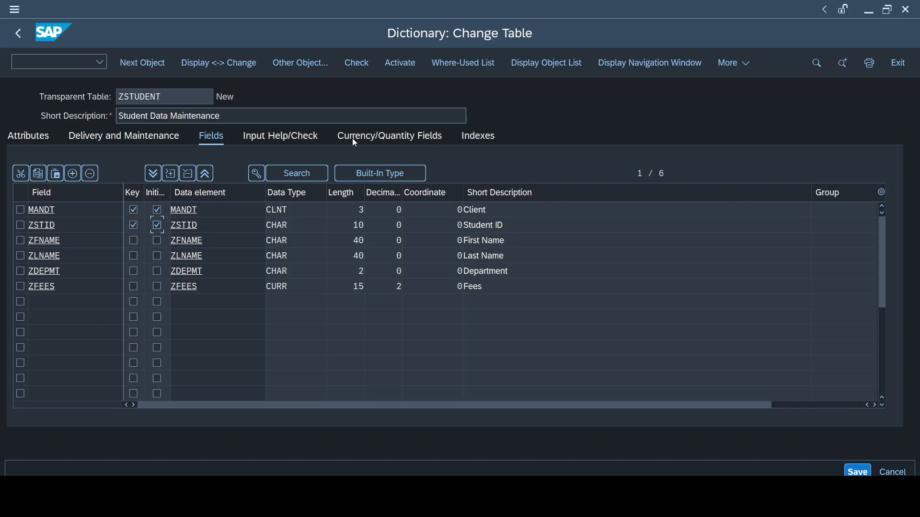
{"action": "left_click", "coordinate": [364, 61]}
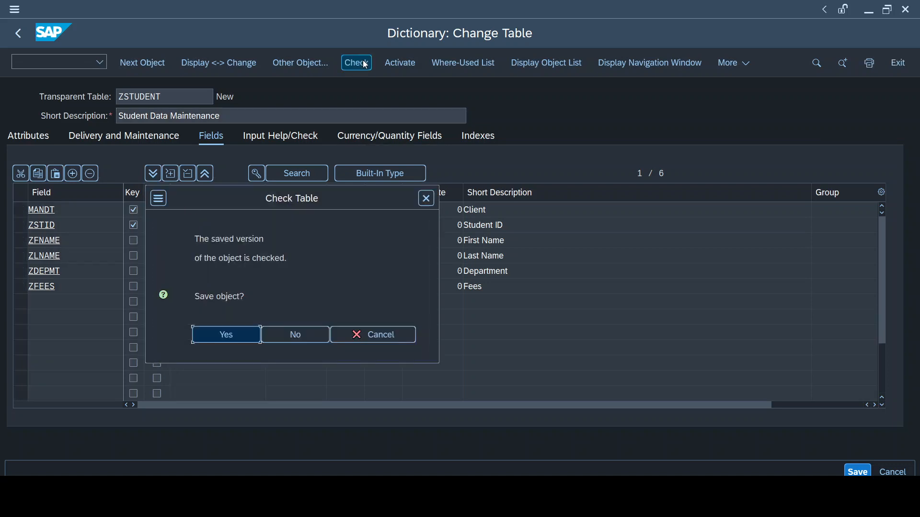
{"action": "left_click", "coordinate": [237, 343]}
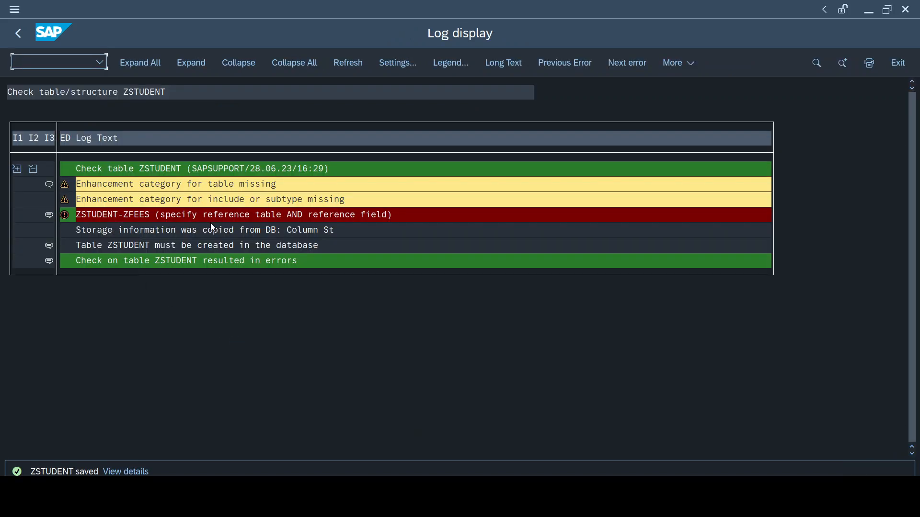
{"action": "key", "text": "F3"}
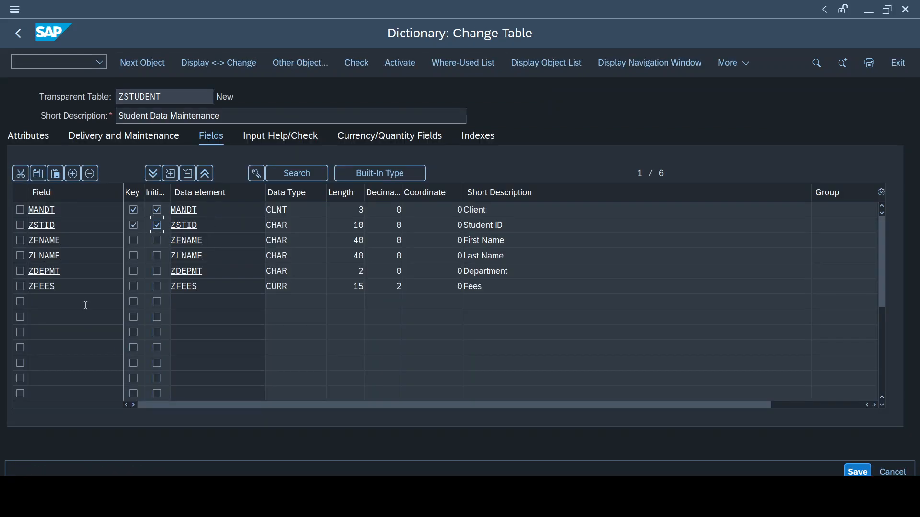
Set the reference table of the ZFEES currency field to VBAK
{"action": "left_click", "coordinate": [70, 290]}
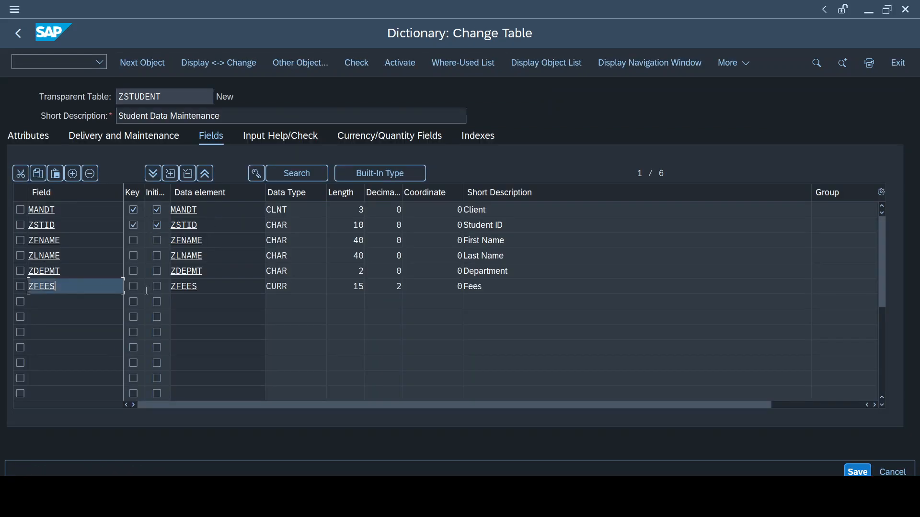
{"action": "left_click", "coordinate": [285, 301]}
{"action": "left_click", "coordinate": [299, 292]}
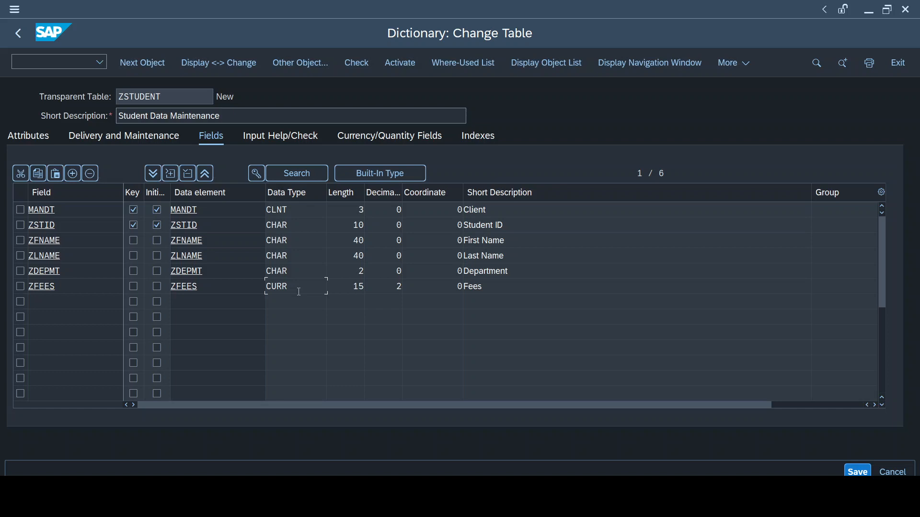
{"action": "left_click", "coordinate": [391, 140]}
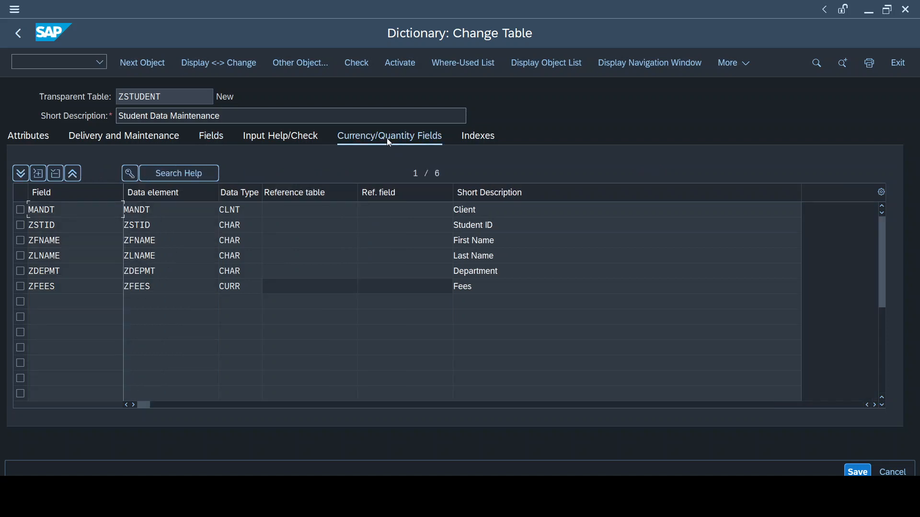
{"action": "left_click", "coordinate": [293, 286]}
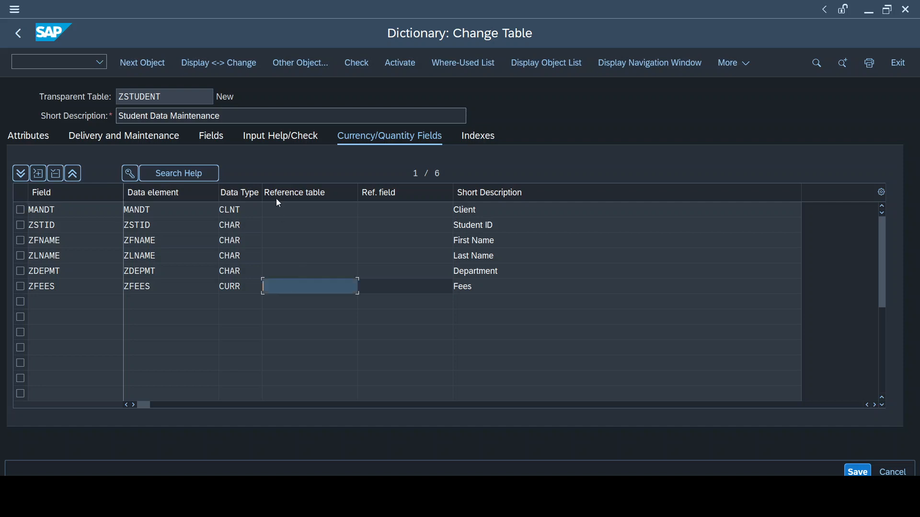
{"action": "left_click", "coordinate": [288, 214]}
{"action": "key", "text": "Down"}
{"action": "key", "text": "Down"}
{"action": "key", "text": "Down"}
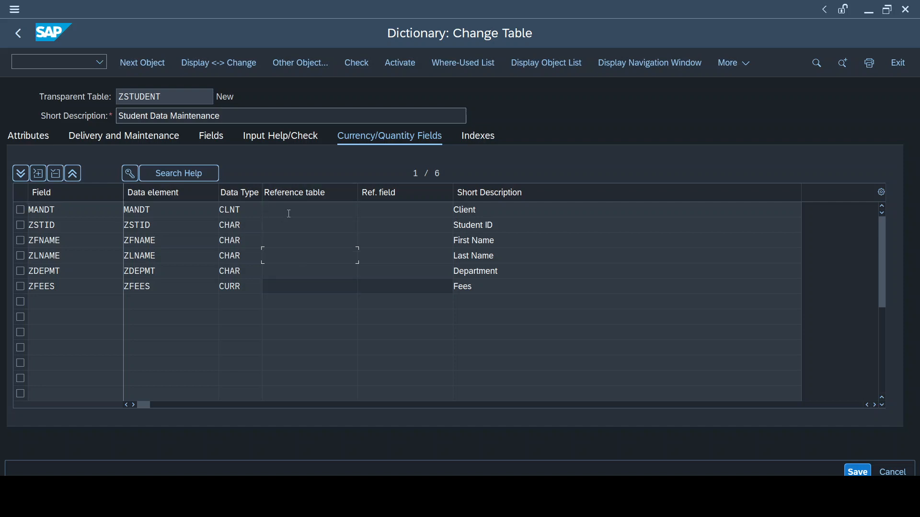
{"action": "left_click", "coordinate": [290, 284]}
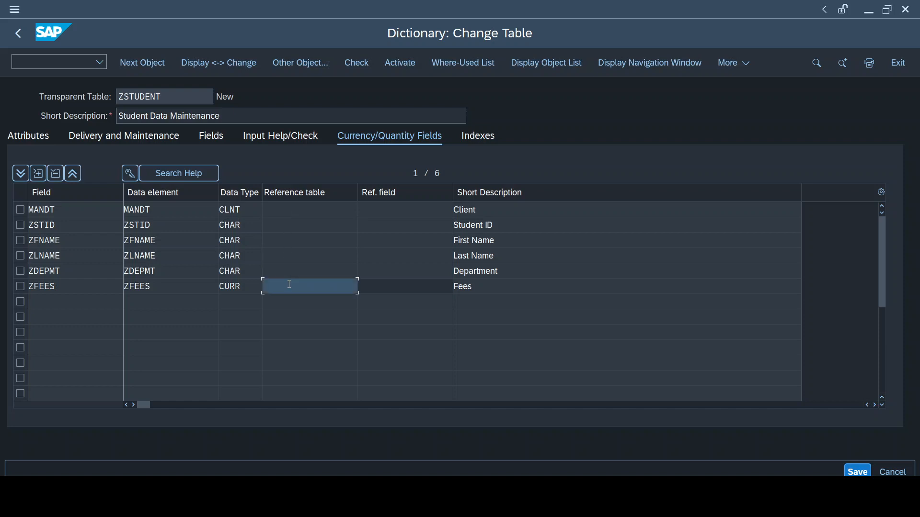
{"action": "type", "text": "VB"}
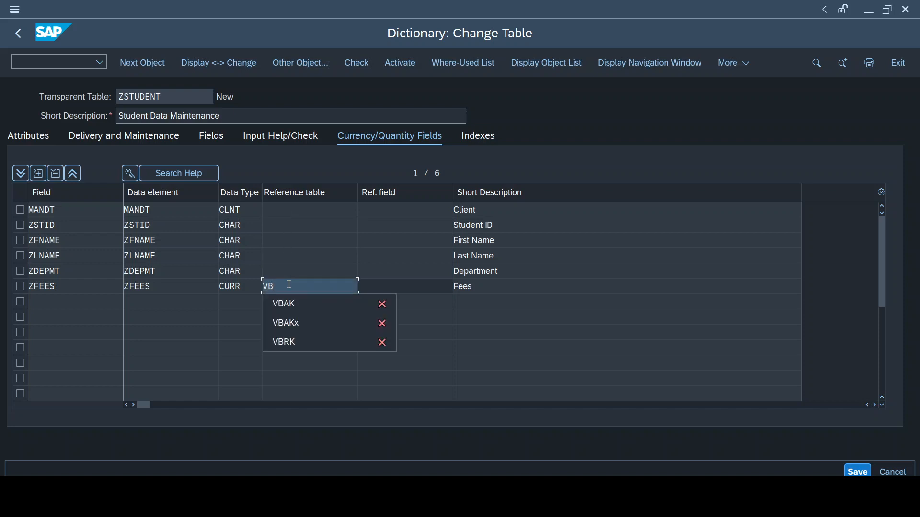
{"action": "key", "text": "Down"}
{"action": "key", "text": "Return"}
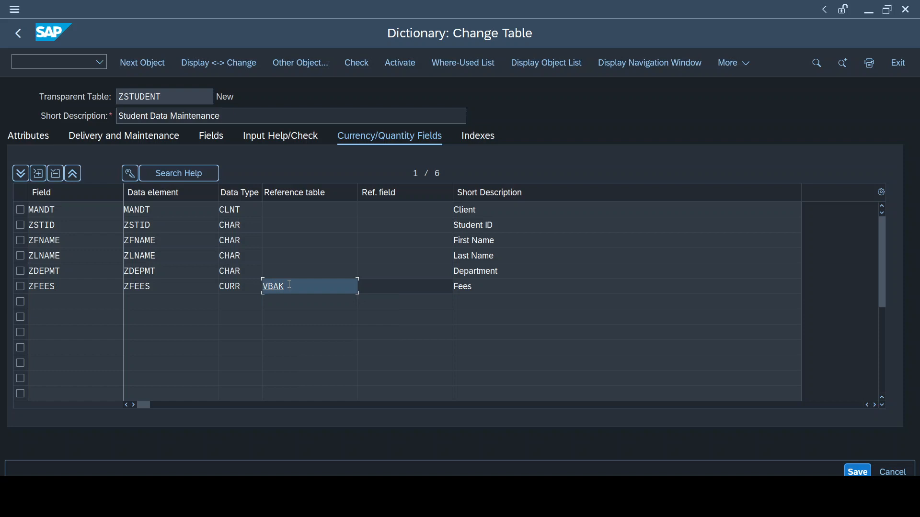
Set the ZFEES reference field to WAERK and save the table
{"action": "key", "text": "shift+Home"}
{"action": "left_click", "coordinate": [398, 287]}
{"action": "key", "text": "Down"}
{"action": "key", "text": "Return"}
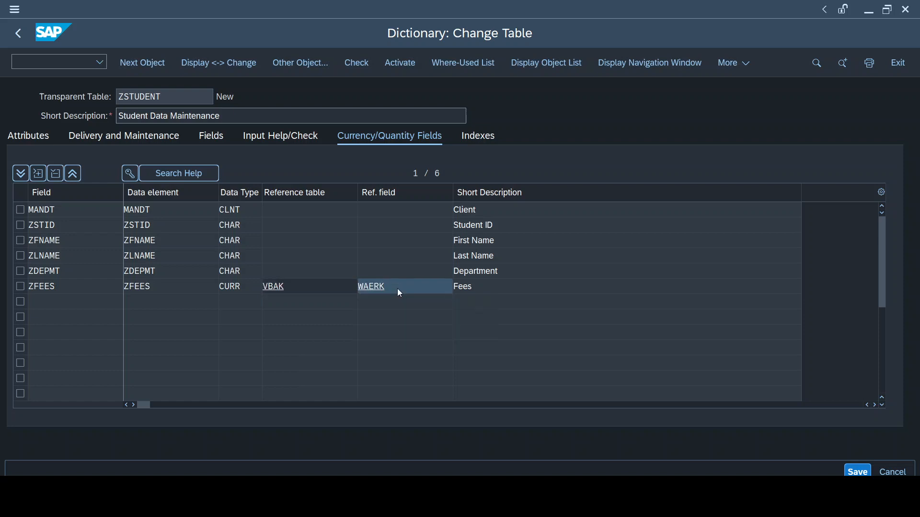
{"action": "key", "text": "ctrl+s"}
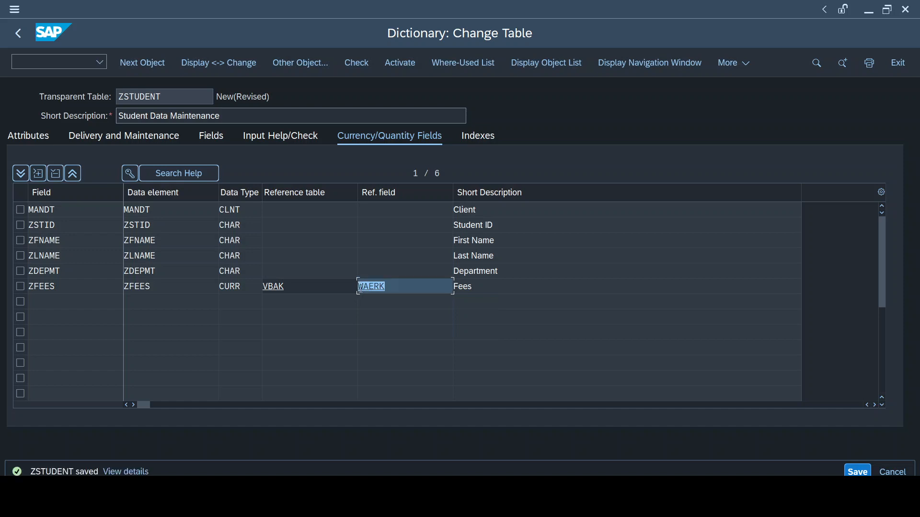
Inspect the ZFEES field's attributes and its currency reference field
{"action": "double_click", "coordinate": [379, 287]}
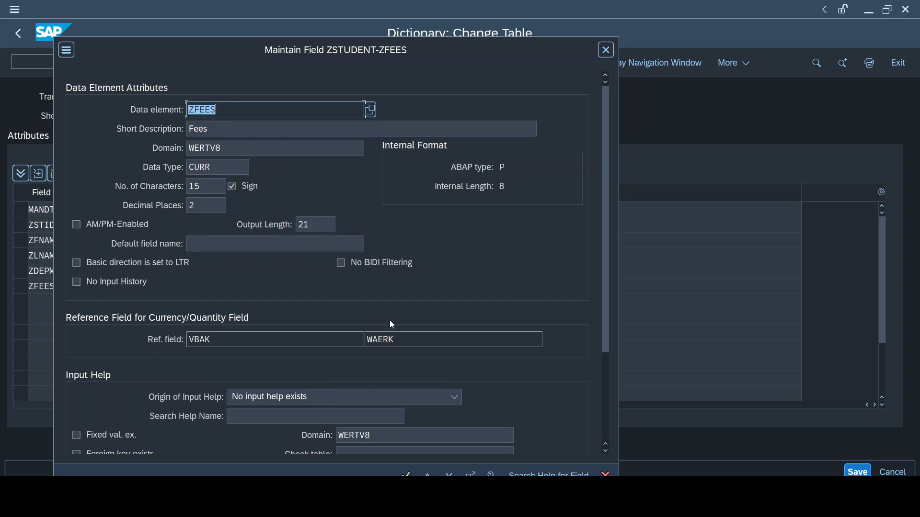
{"action": "left_click", "coordinate": [609, 48]}
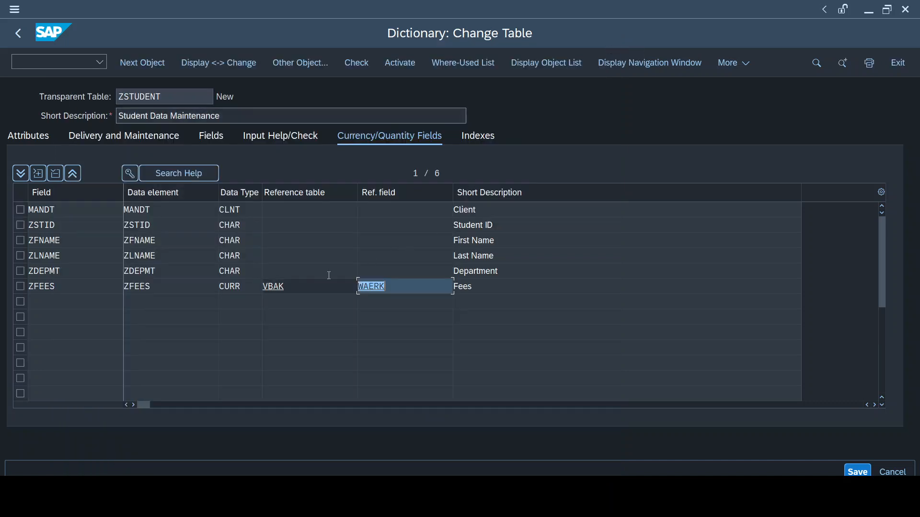
{"action": "left_click", "coordinate": [291, 293]}
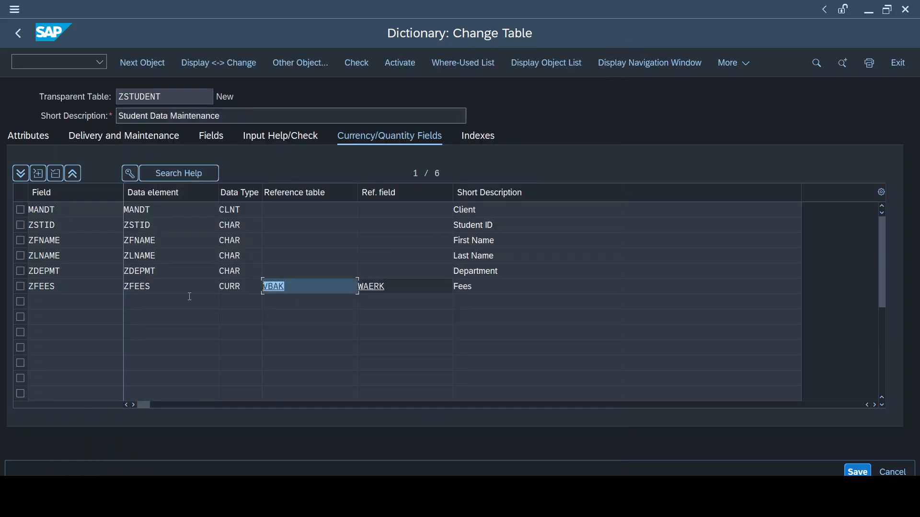
Open table VBAK in a new ABAP Dictionary session and locate its WAERK field
{"action": "key", "text": "ctrl+slash"}
{"action": "type", "text": "/ose"}
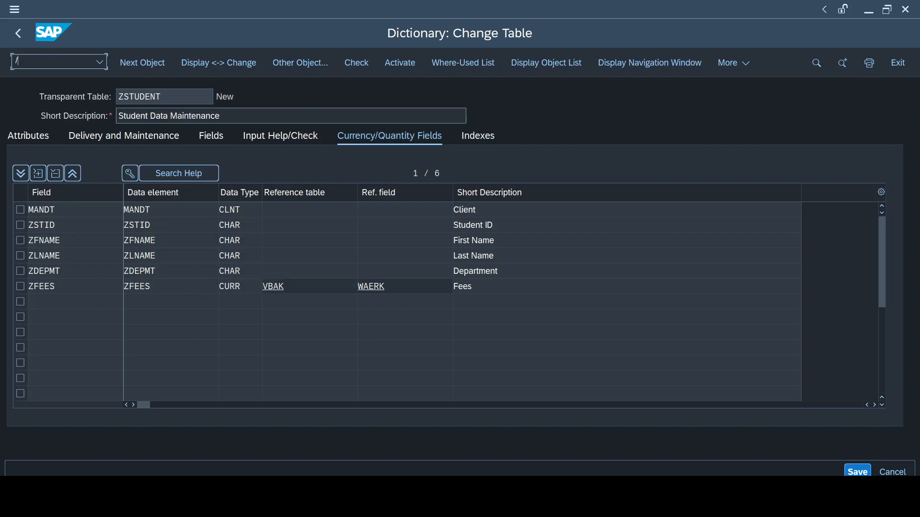
{"action": "type", "text": "11"}
{"action": "key", "text": "Return"}
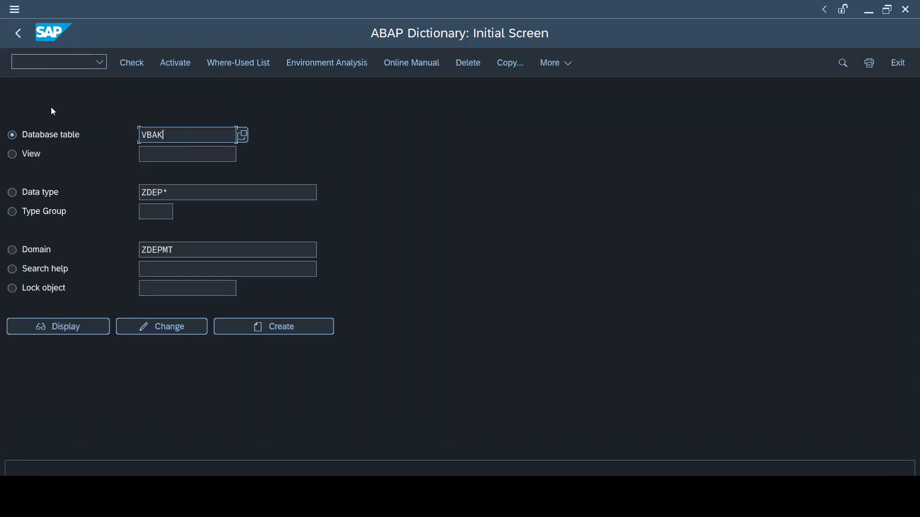
{"action": "left_click", "coordinate": [87, 330]}
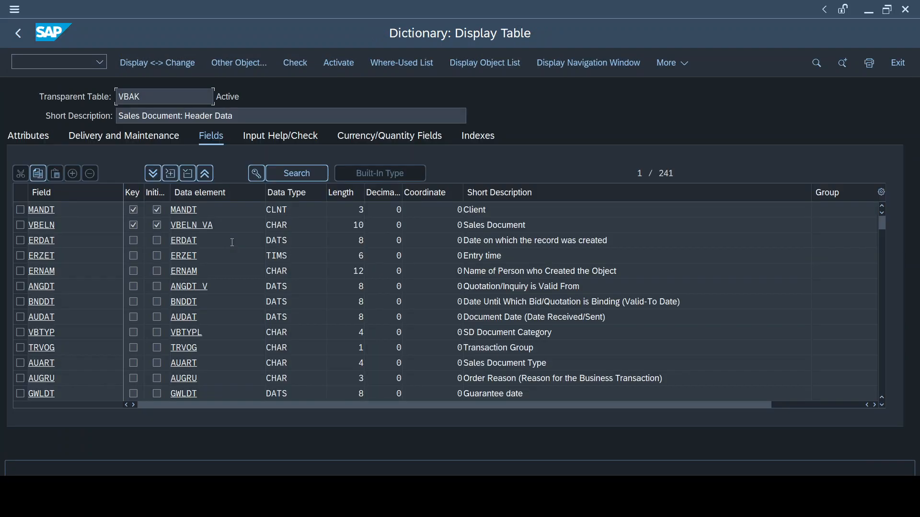
{"action": "key", "text": "ctrl+f"}
{"action": "type", "text": "search"}
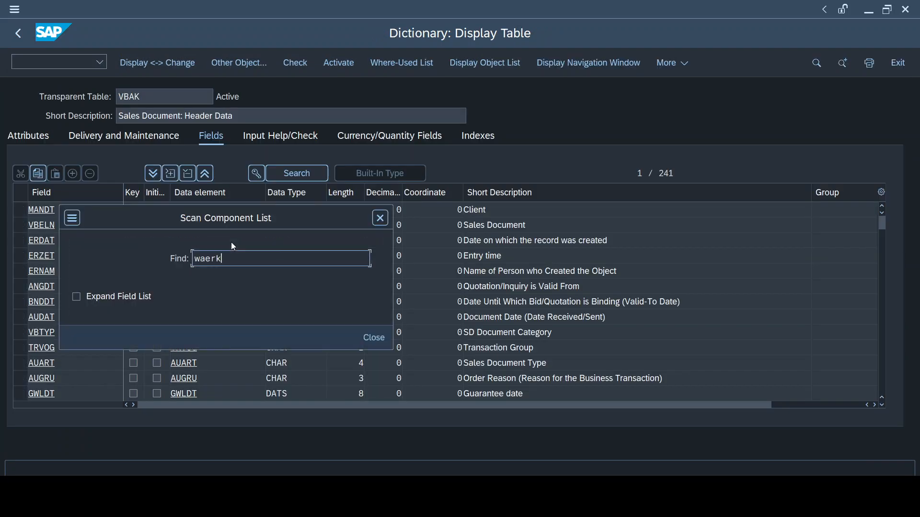
{"action": "key", "text": "Escape"}
{"action": "scroll", "coordinate": [287, 239], "scroll_direction": "down", "scroll_amount": 5}
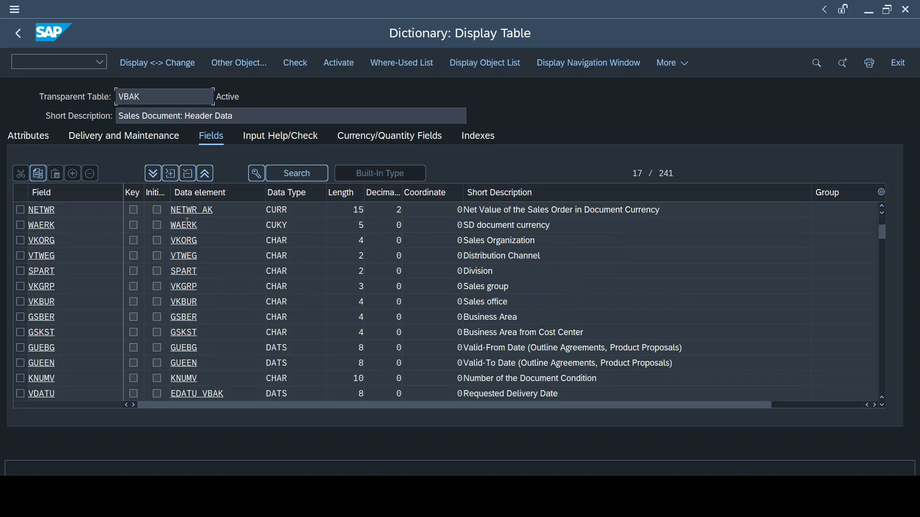
{"action": "left_click", "coordinate": [227, 226]}
{"action": "left_click", "coordinate": [19, 225]}
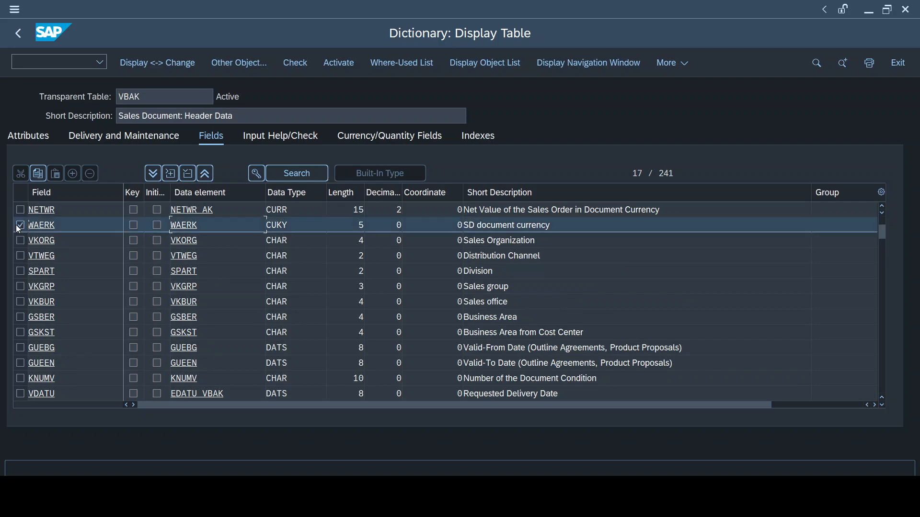
{"action": "left_click", "coordinate": [569, 227]}
{"action": "left_click_drag", "start_coordinate": [568, 227], "coordinate": [433, 222]}
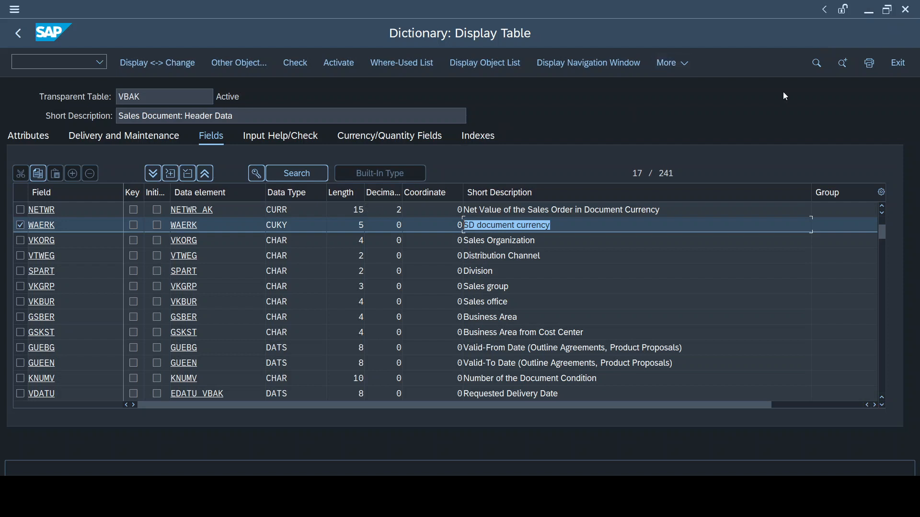
{"action": "left_click", "coordinate": [869, 11]}
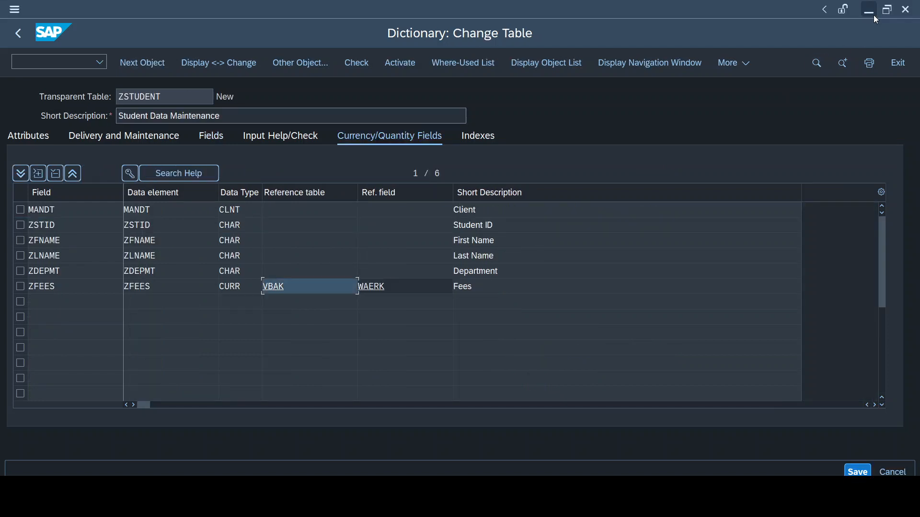
Open the ZDEPMT data element and its domain's value range to review the fixed department values
{"action": "left_click", "coordinate": [73, 304]}
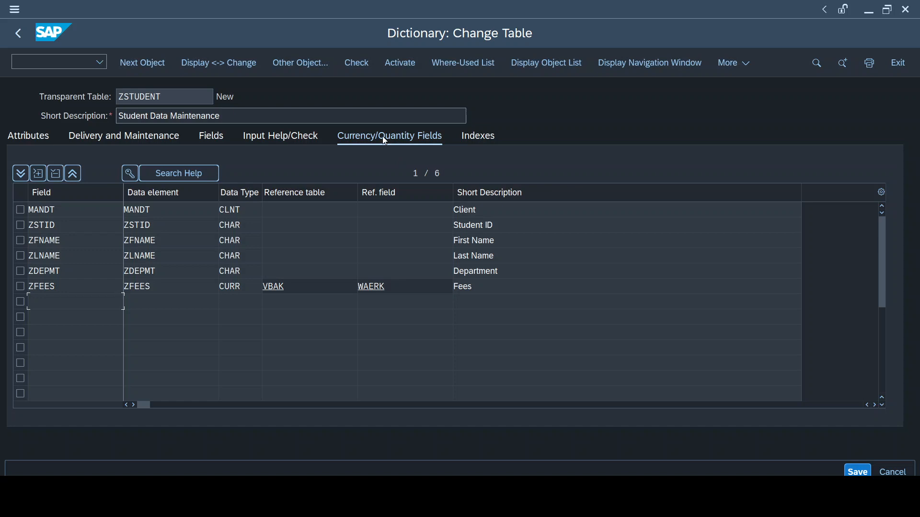
{"action": "left_click", "coordinate": [287, 138]}
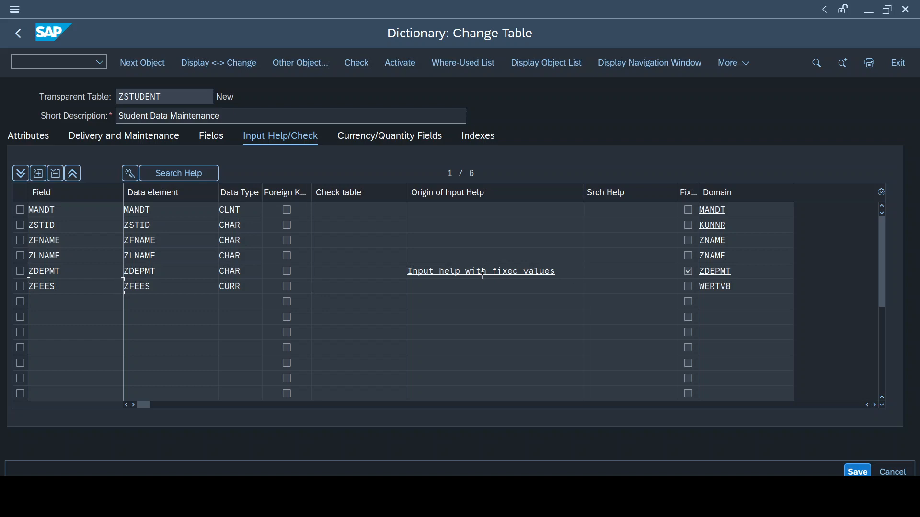
{"action": "left_click", "coordinate": [213, 138]}
{"action": "double_click", "coordinate": [189, 271]}
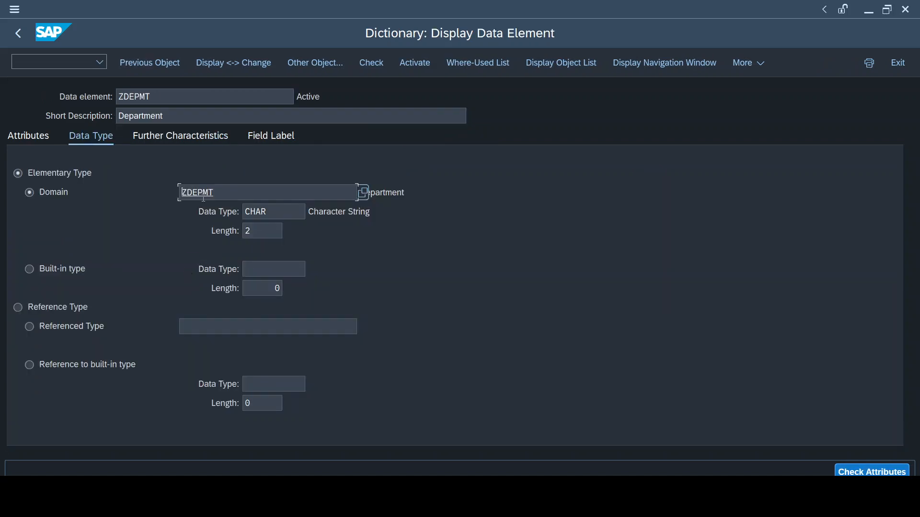
{"action": "double_click", "coordinate": [203, 194]}
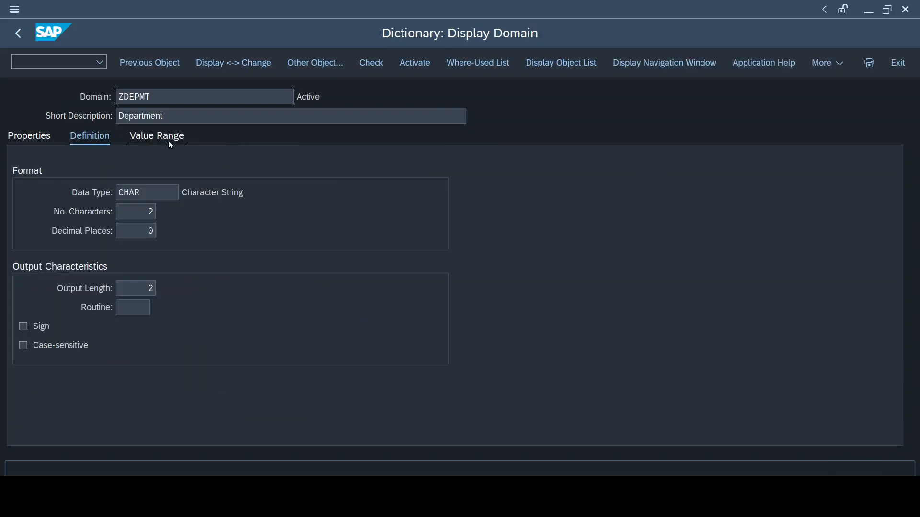
{"action": "left_click", "coordinate": [169, 142]}
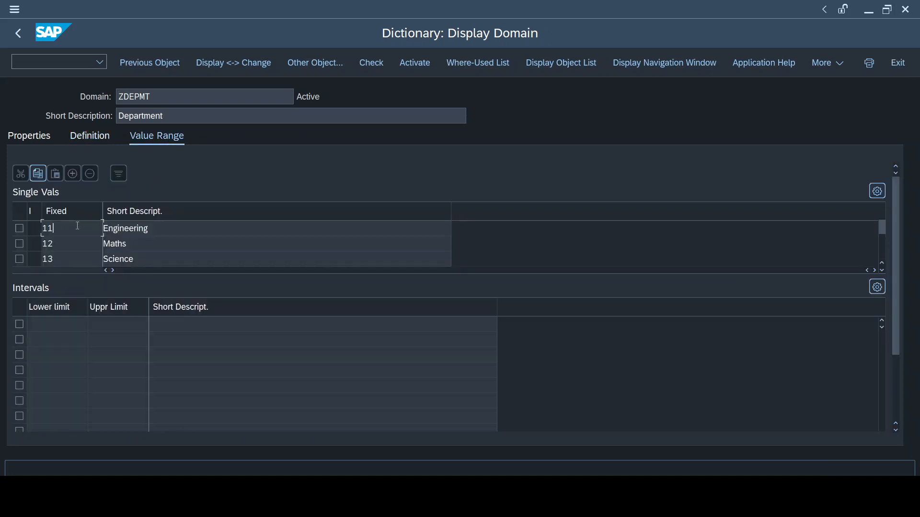
{"action": "key", "text": "F3"}
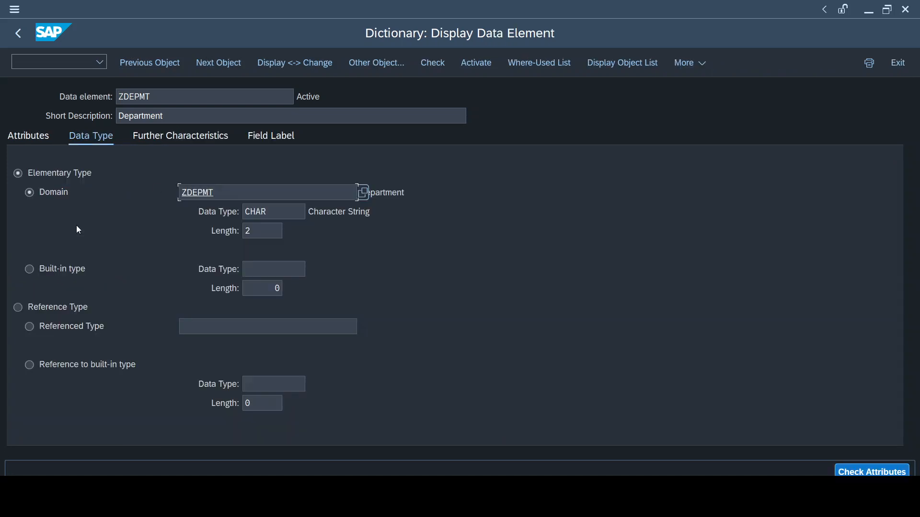
{"action": "key", "text": "F3"}
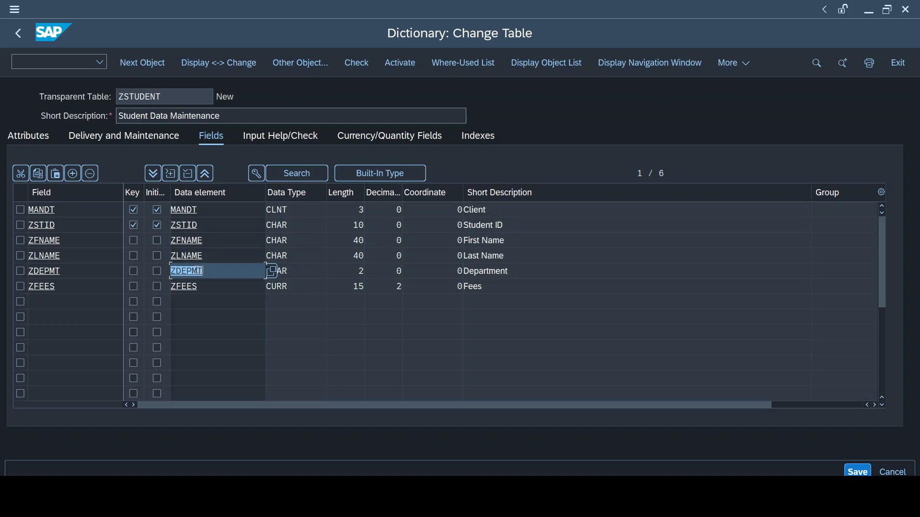
Review the input help origin shown for the ZDEPMT field
{"action": "left_click", "coordinate": [223, 276]}
{"action": "left_click", "coordinate": [303, 137]}
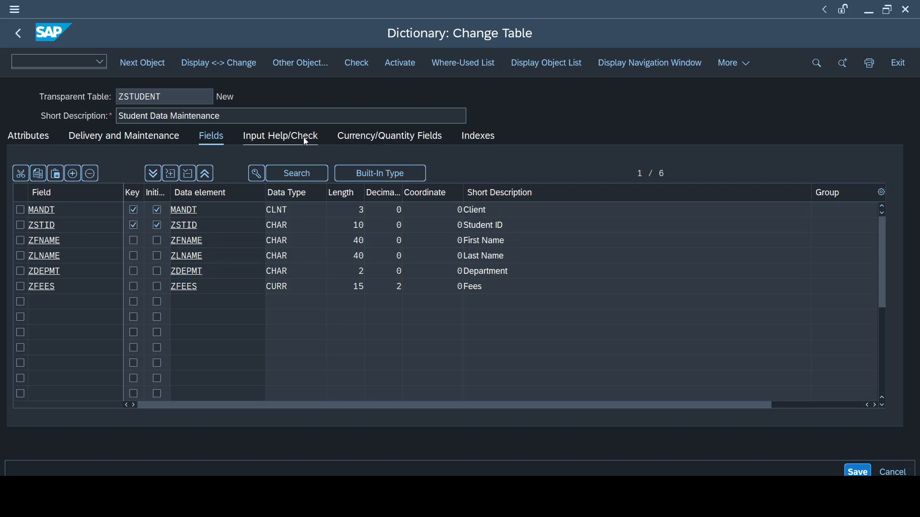
{"action": "left_click_drag", "start_coordinate": [565, 273], "coordinate": [346, 273]}
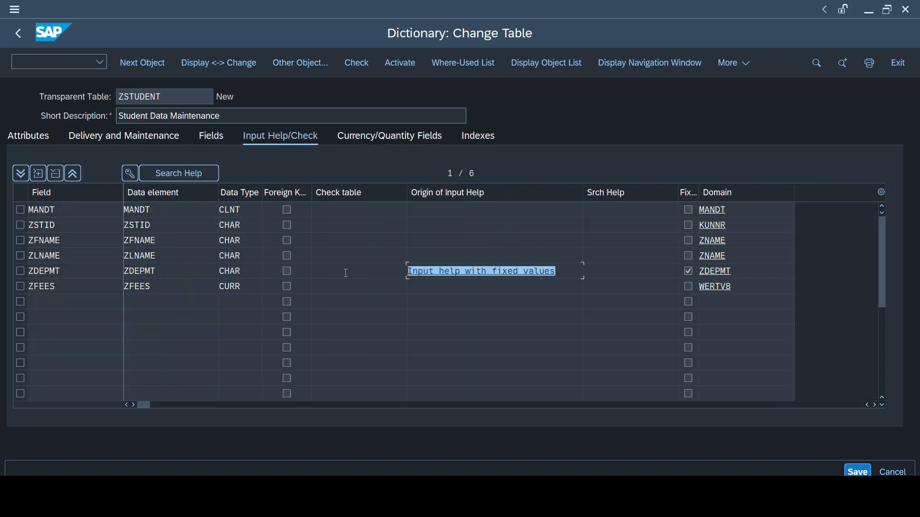
{"action": "left_click", "coordinate": [558, 271]}
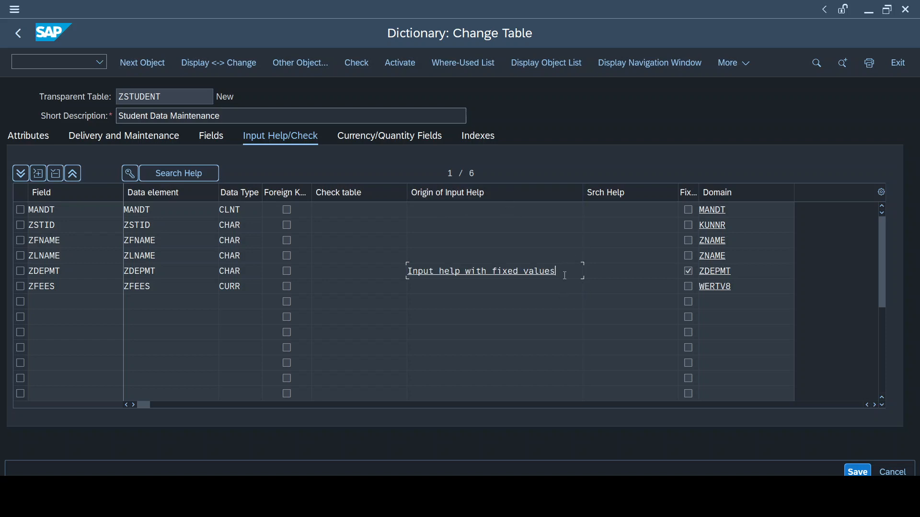
Highlight the ZDEPMT field name and its fixed-value input help origin, then return to the field list
{"action": "left_click_drag", "start_coordinate": [556, 272], "coordinate": [390, 281]}
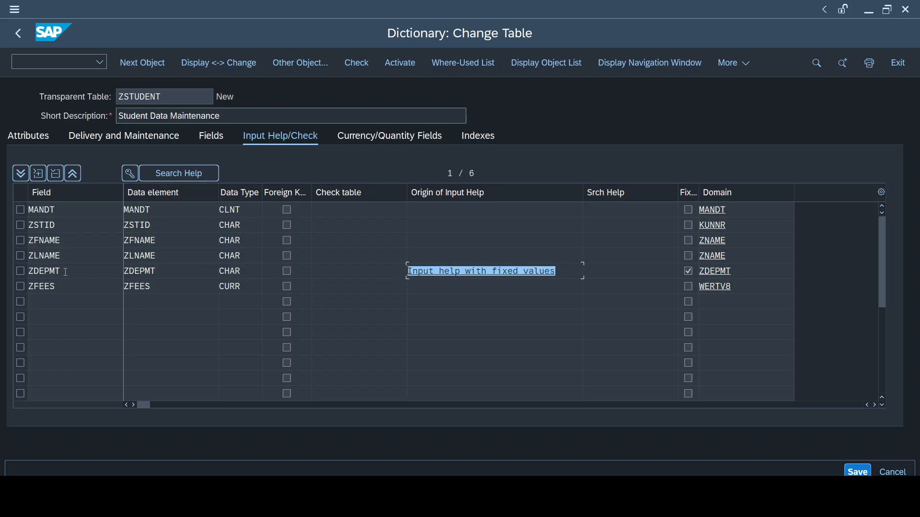
{"action": "left_click_drag", "start_coordinate": [61, 271], "coordinate": [3, 273]}
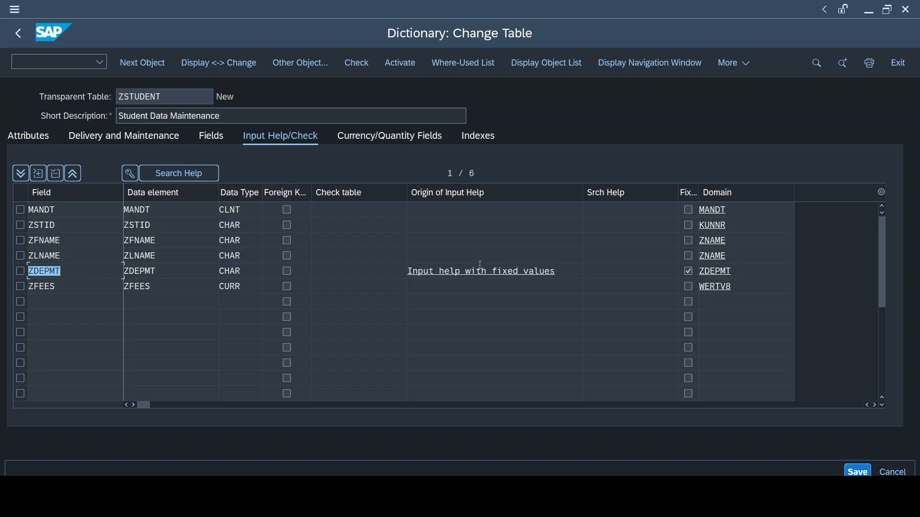
{"action": "left_click_drag", "start_coordinate": [568, 271], "coordinate": [291, 240]}
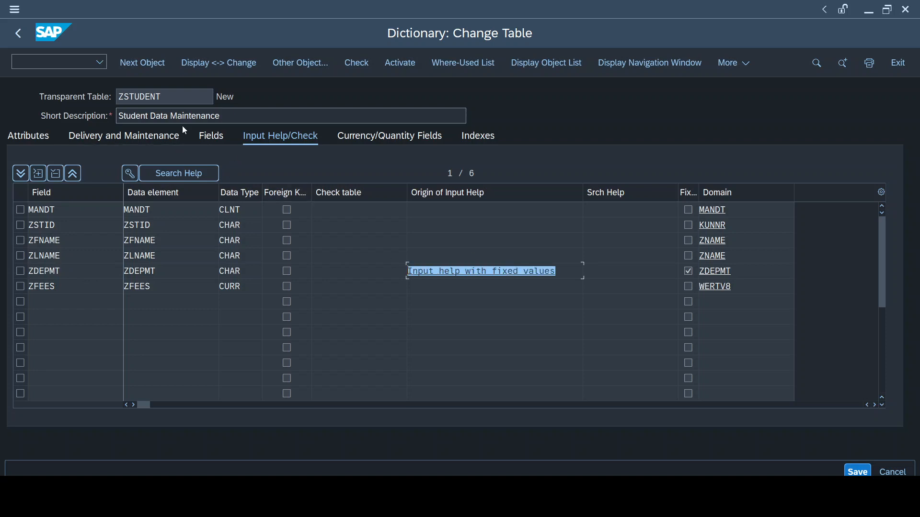
{"action": "left_click", "coordinate": [216, 137]}
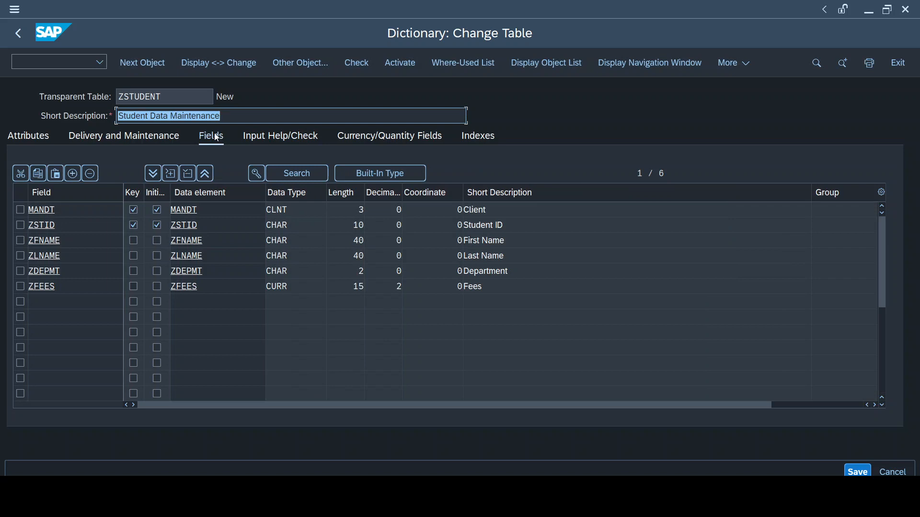
Run a consistency check on table ZSTUDENT and close the check log
{"action": "left_click", "coordinate": [352, 63]}
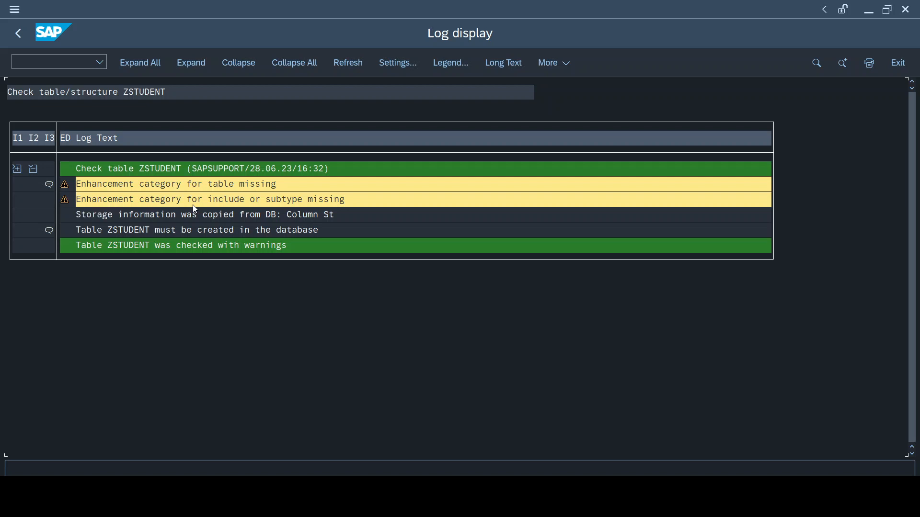
{"action": "key", "text": "F3"}
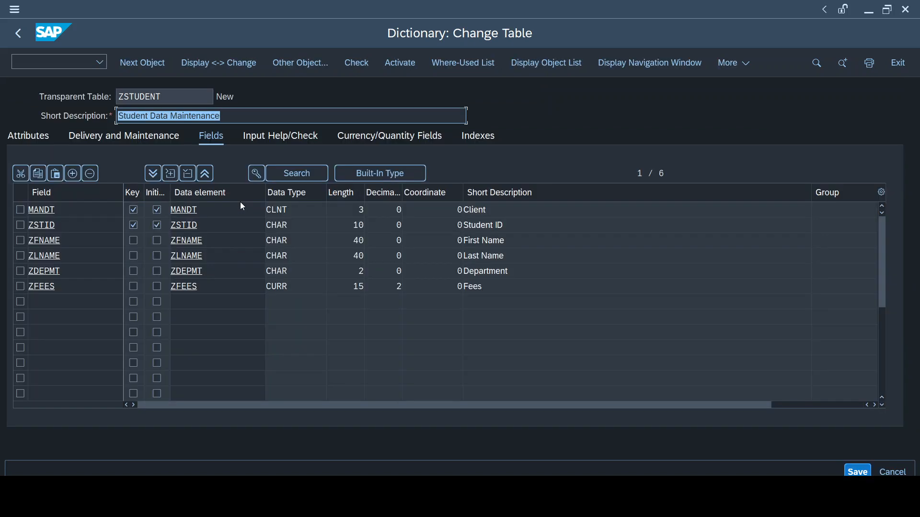
Activate table ZSTUDENT, display the activation log, and return to the table
{"action": "key", "text": "F3"}
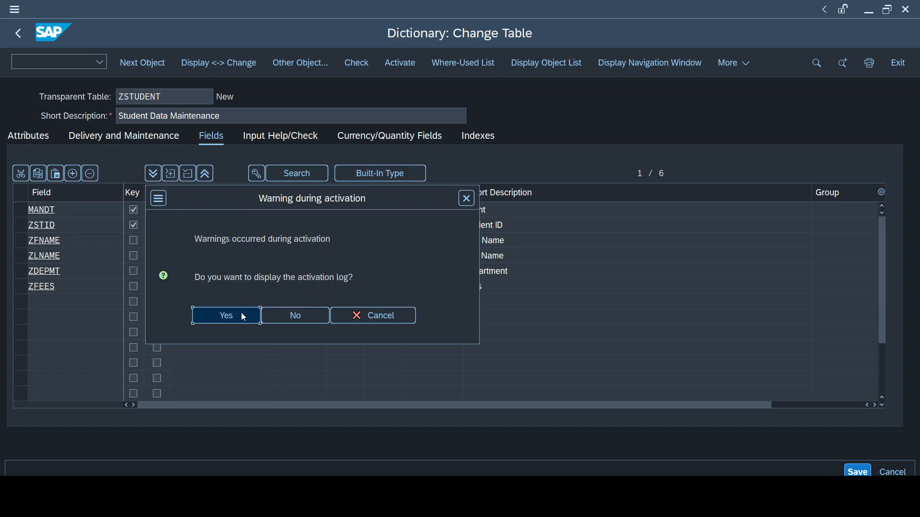
{"action": "left_click", "coordinate": [243, 316]}
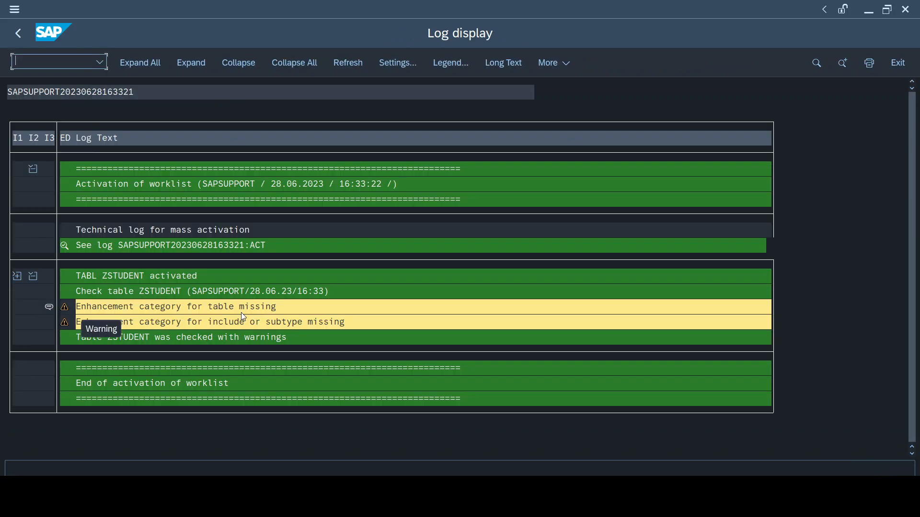
{"action": "key", "text": "F3"}
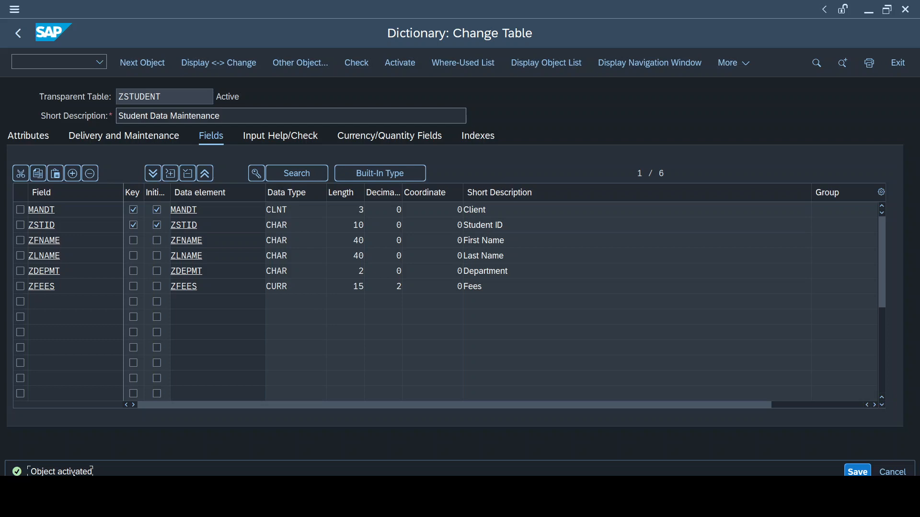
Review the table's delivery class and data browser editing settings, then return to the field list
{"action": "left_click", "coordinate": [138, 137]}
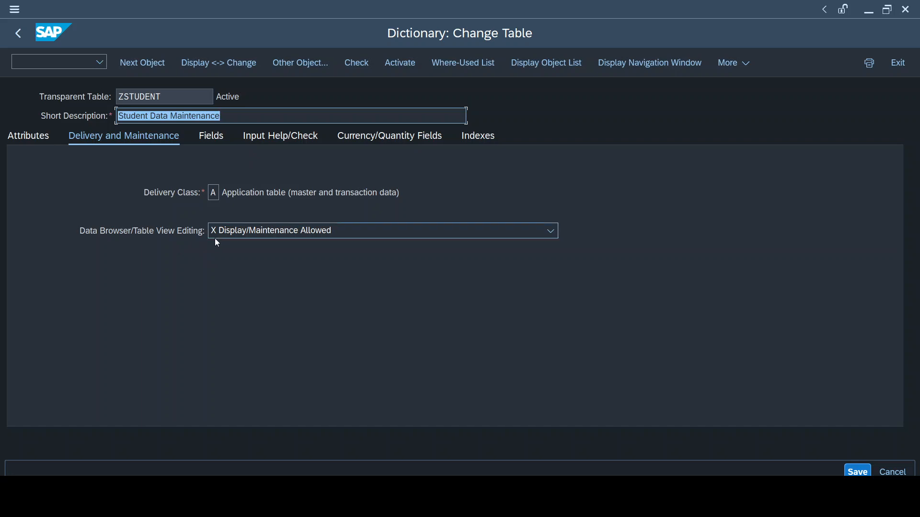
{"action": "left_click", "coordinate": [215, 139]}
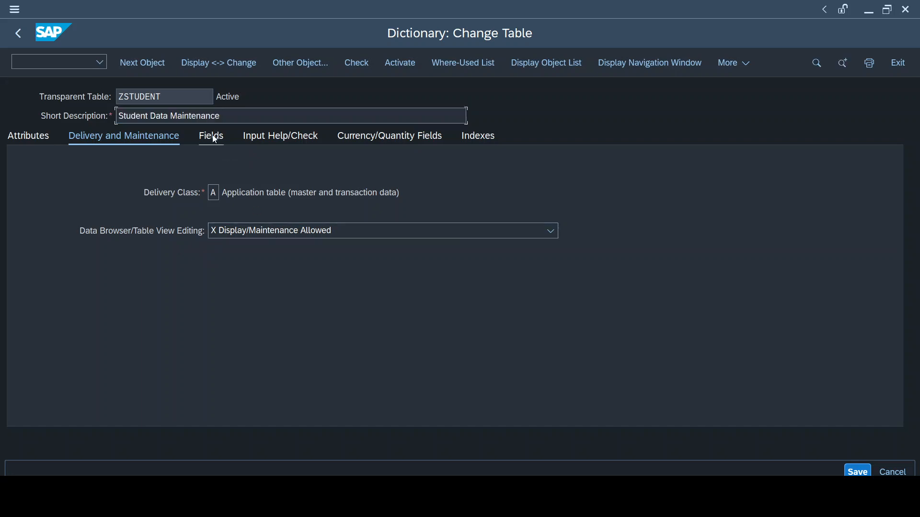